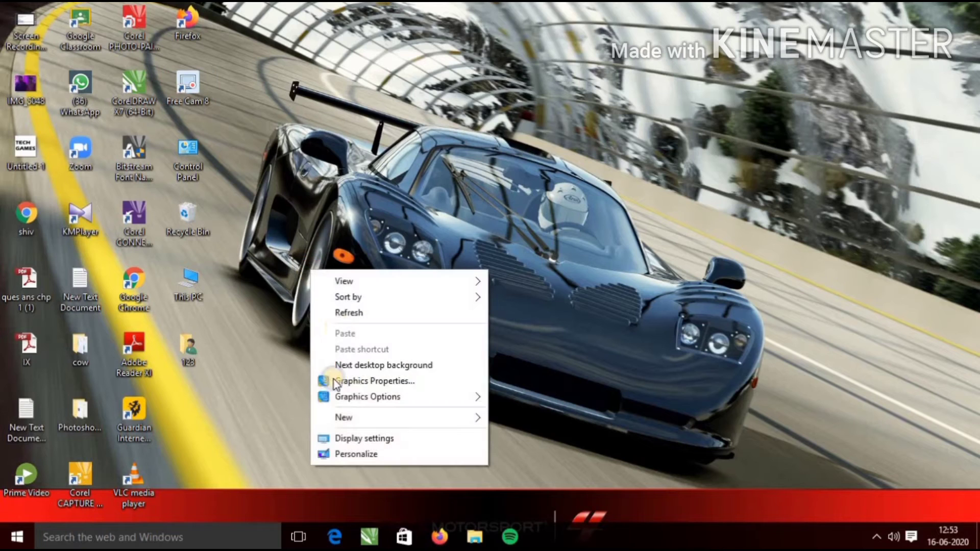
pyautogui.click(339, 319)
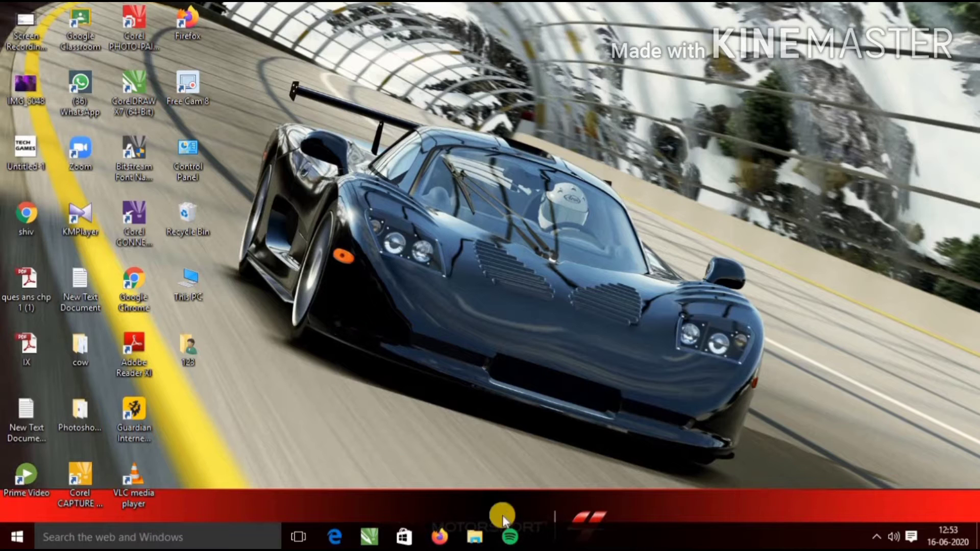
pyautogui.rightClick(399, 259)
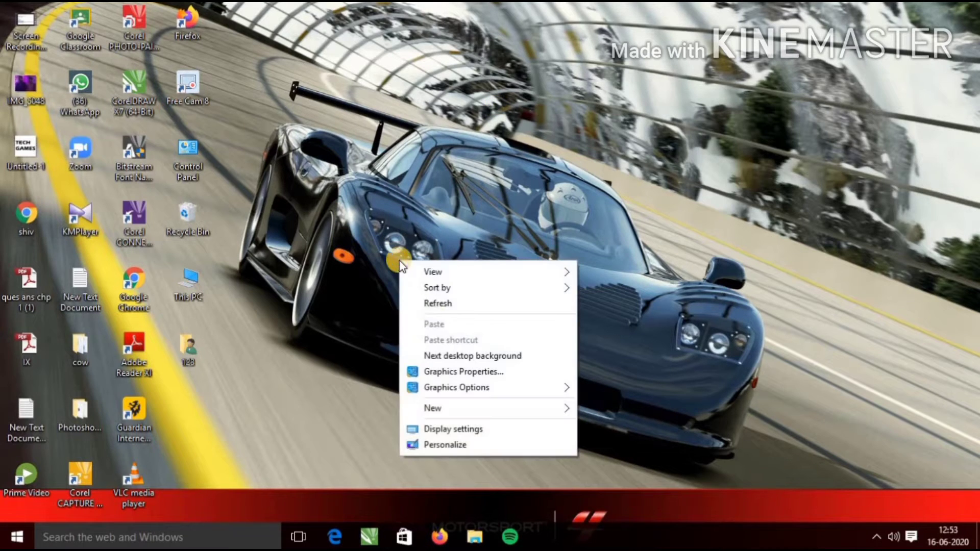
pyautogui.click(443, 304)
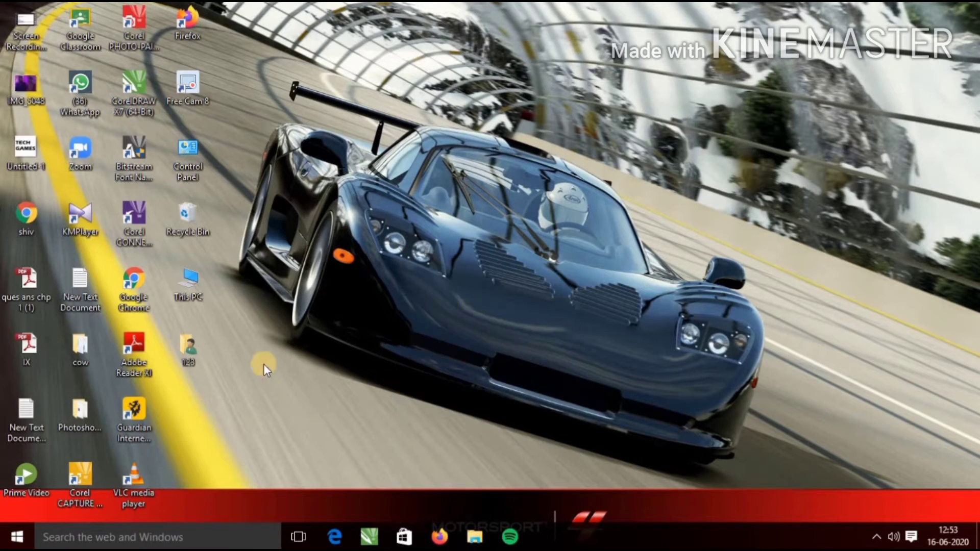
# Search Google for WIXSITE in a maximized Chrome window and open the Wix.com Free Website Builder result
pyautogui.doubleClick(135, 287)
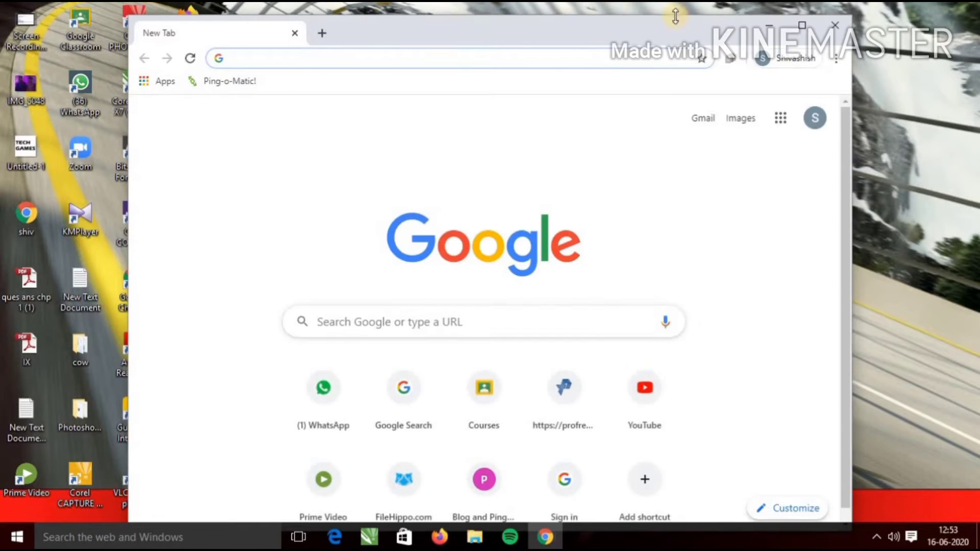
pyautogui.click(809, 23)
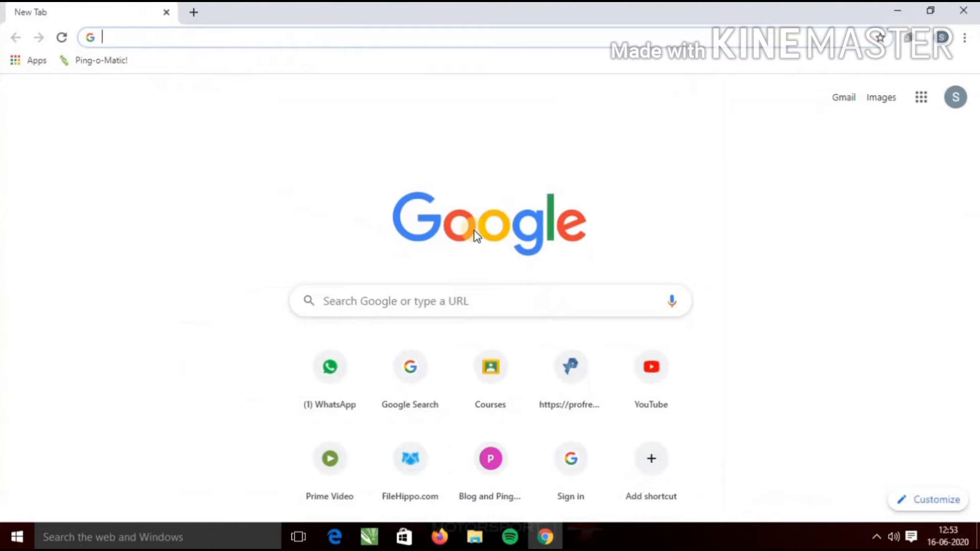
pyautogui.click(462, 286)
pyautogui.write('WIX')
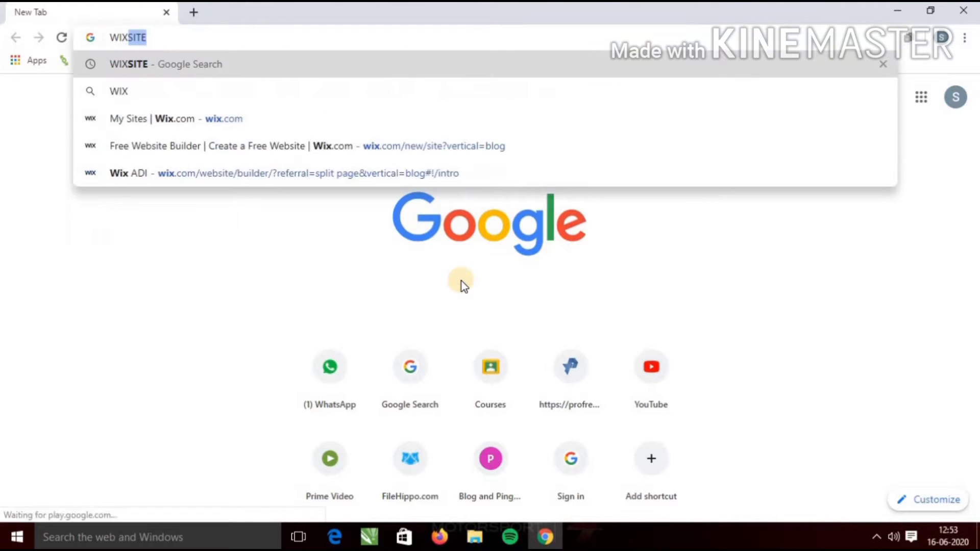
pyautogui.write('SITE')
pyautogui.press('Return')
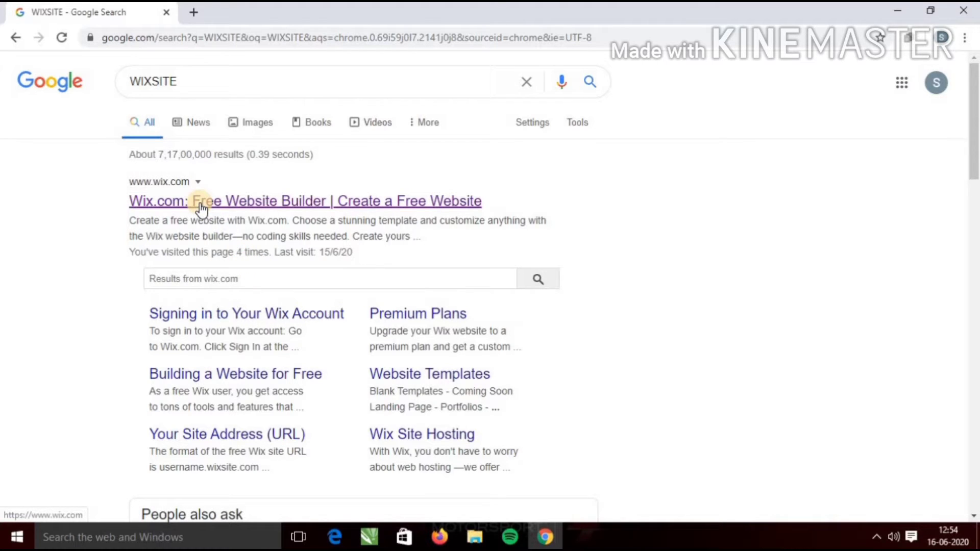
pyautogui.click(201, 204)
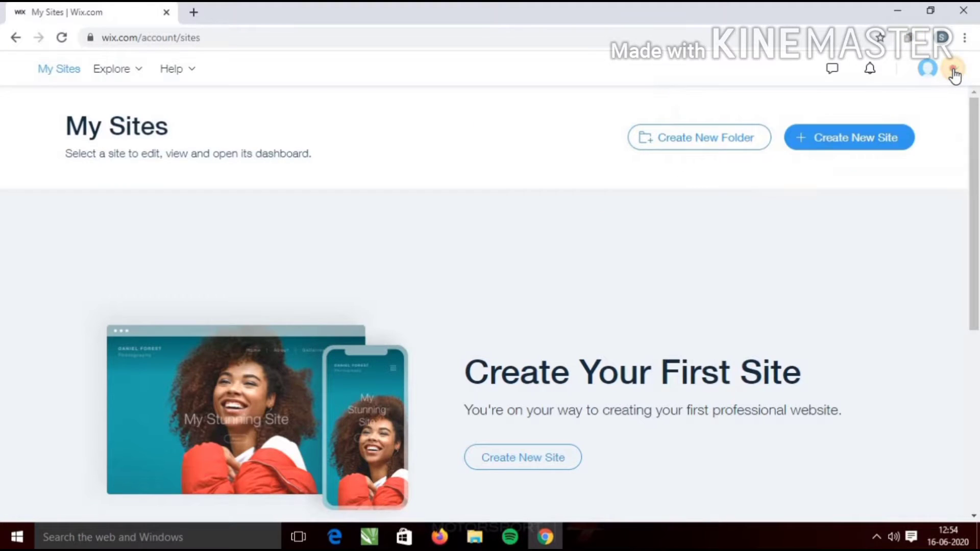
# Create a new site of the Blog kind and start building it with Wix ADI
pyautogui.moveTo(954, 76)
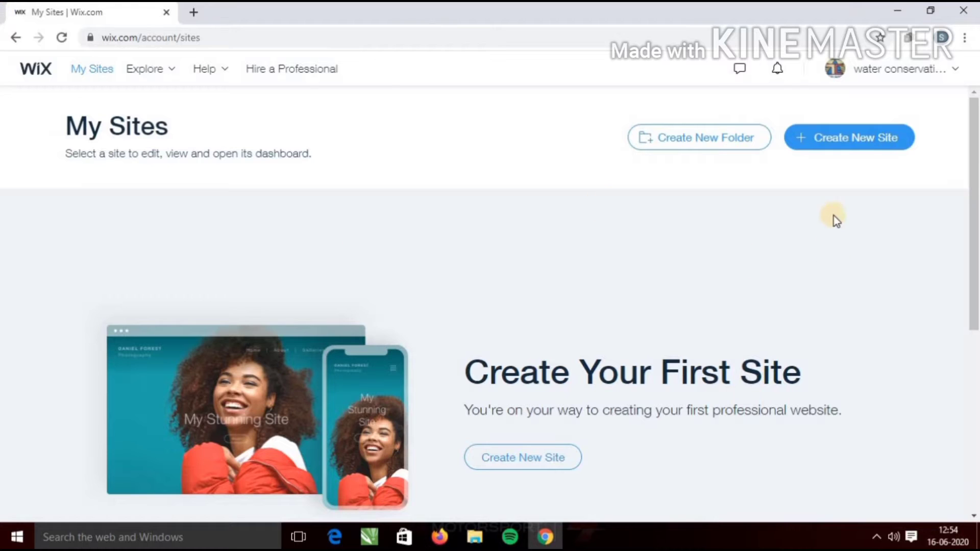
pyautogui.click(849, 143)
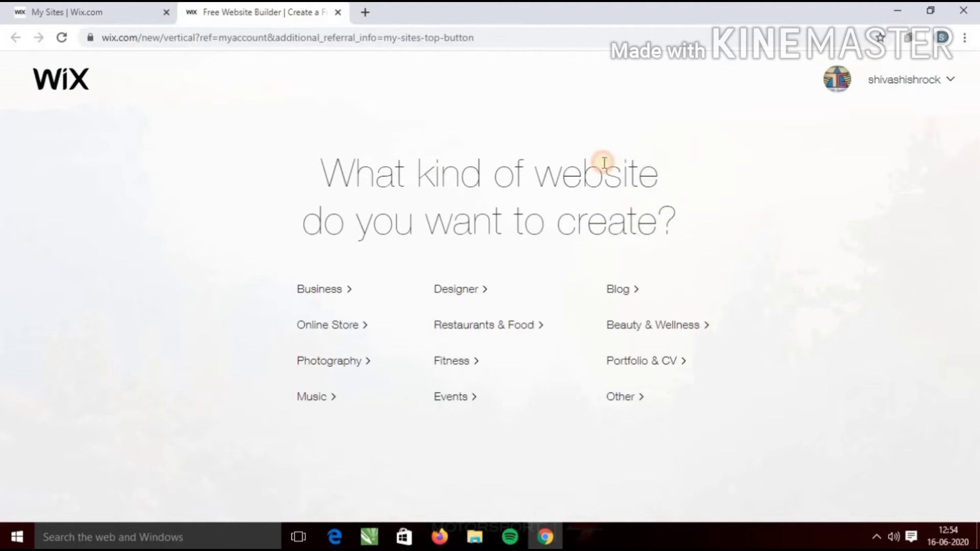
pyautogui.moveTo(659, 173); pyautogui.dragTo(419, 176)
pyautogui.click(235, 195)
pyautogui.click(611, 287)
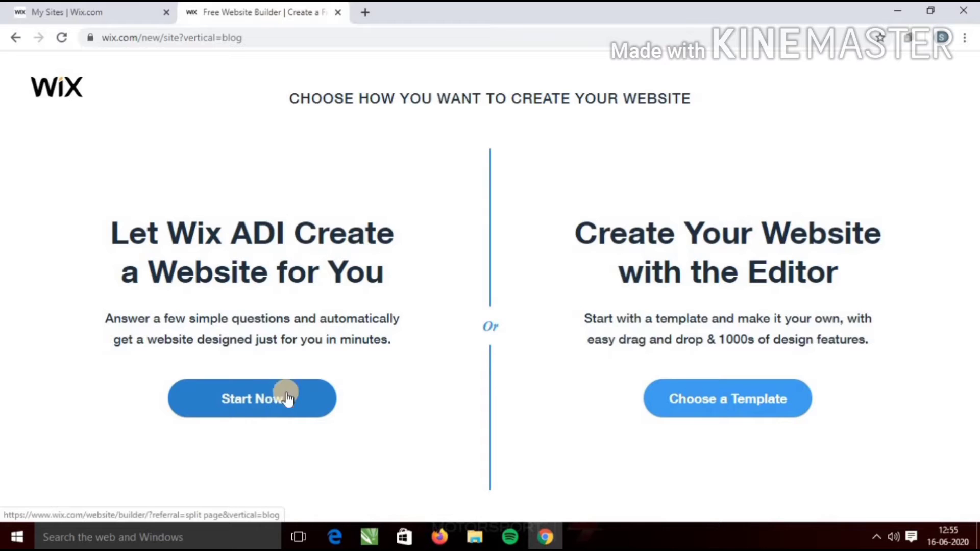
pyautogui.click(313, 396)
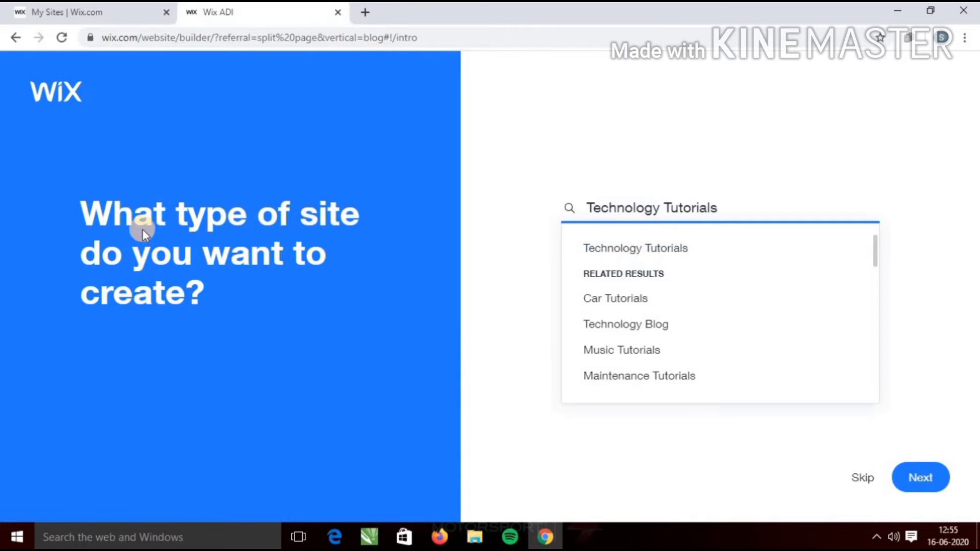
# Accept Technology Tutorials as the site type and keep the recommended Video, Pricing Plans and Chat features
pyautogui.click(923, 470)
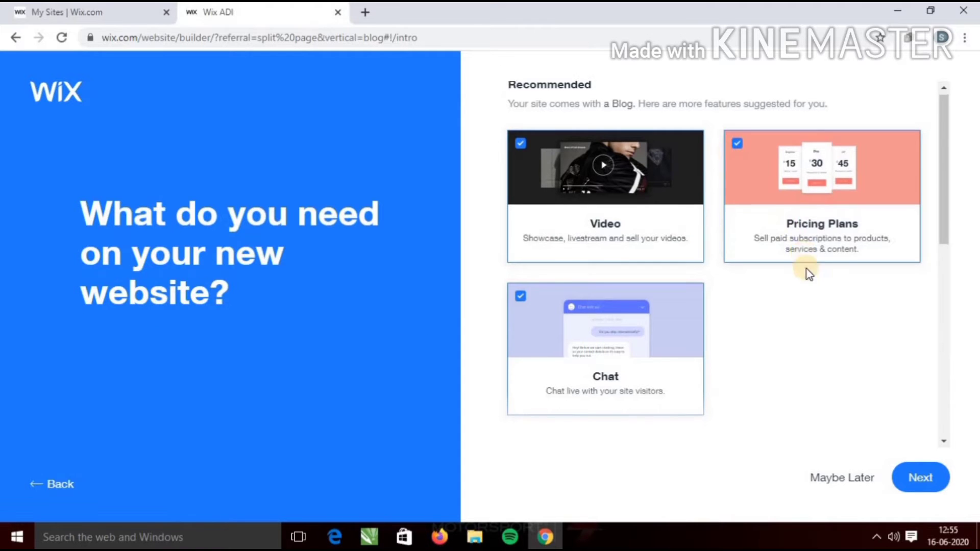
pyautogui.scroll(-6, 807, 269)
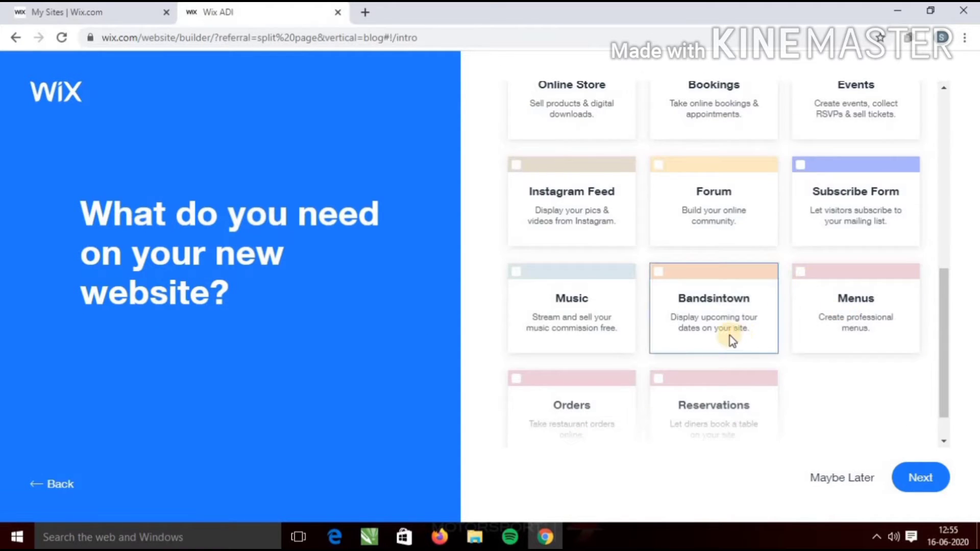
pyautogui.scroll(2, 590, 250)
pyautogui.scroll(1, 589, 252)
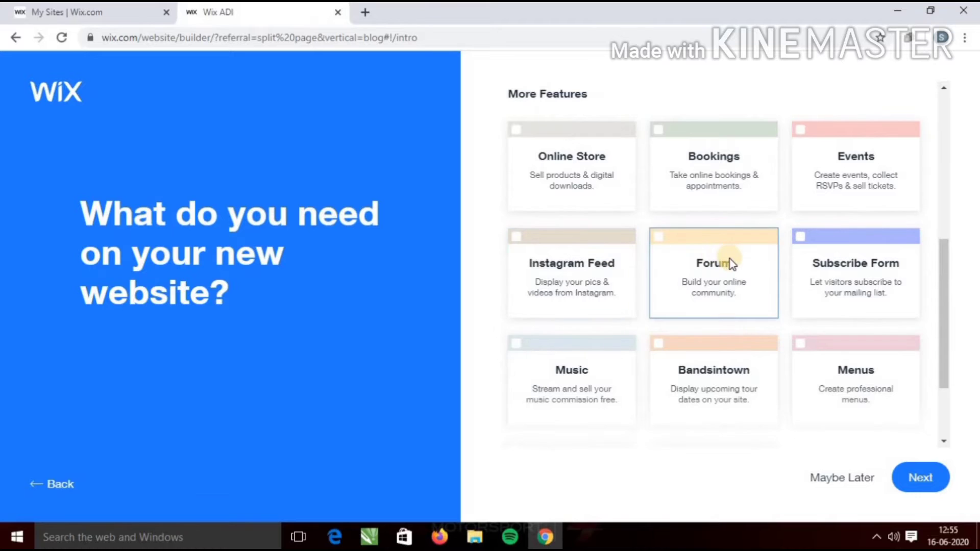
pyautogui.scroll(3, 729, 258)
pyautogui.scroll(3, 729, 260)
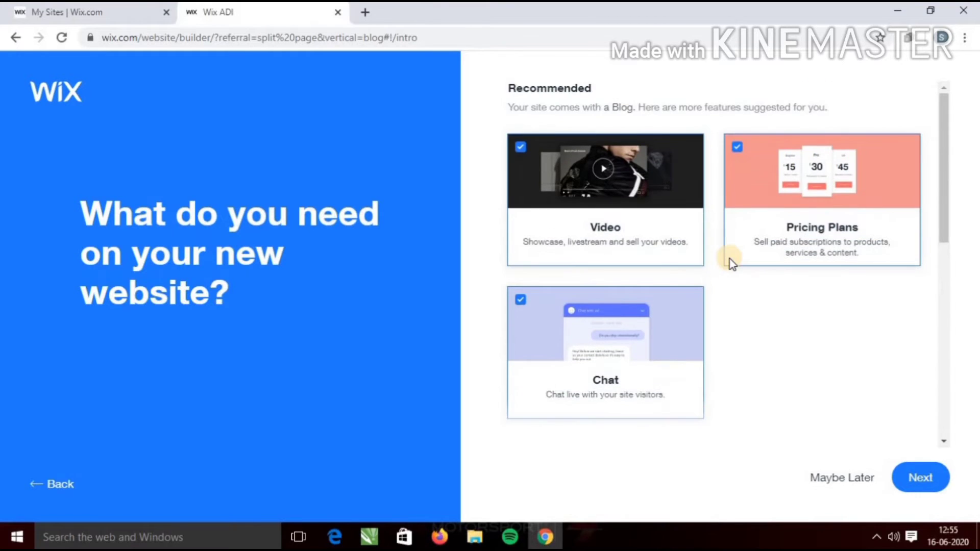
pyautogui.click(929, 480)
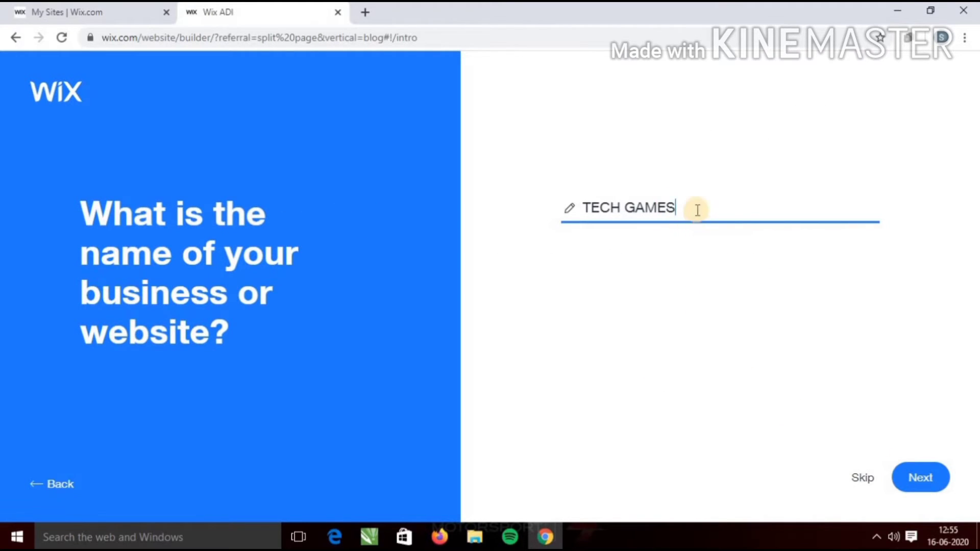
# Confirm TECH GAMES as the name of the business or website
pyautogui.moveTo(698, 209); pyautogui.dragTo(587, 208)
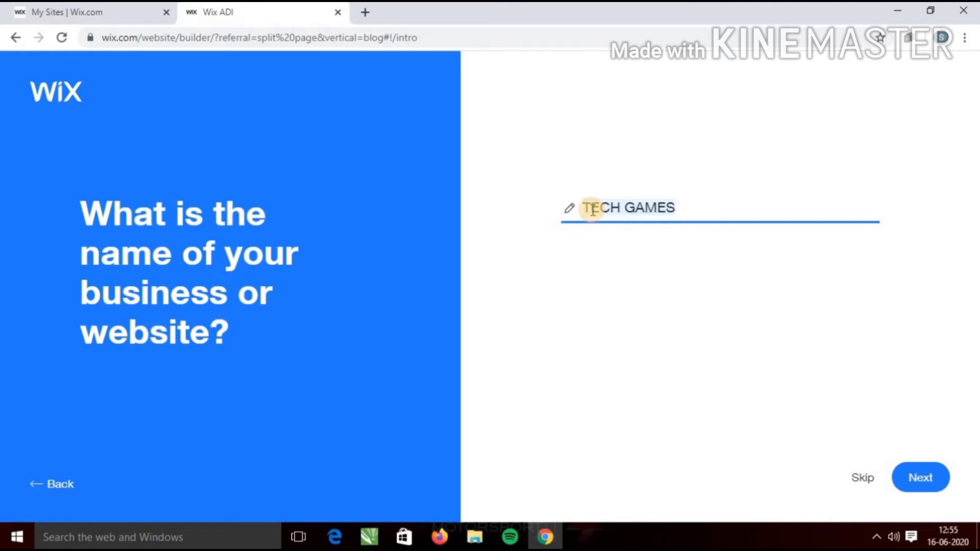
pyautogui.moveTo(688, 206)
pyautogui.mouseDown()
pyautogui.moveTo(633, 208)
pyautogui.moveTo(680, 194)
pyautogui.moveTo(685, 208)
pyautogui.mouseUp()
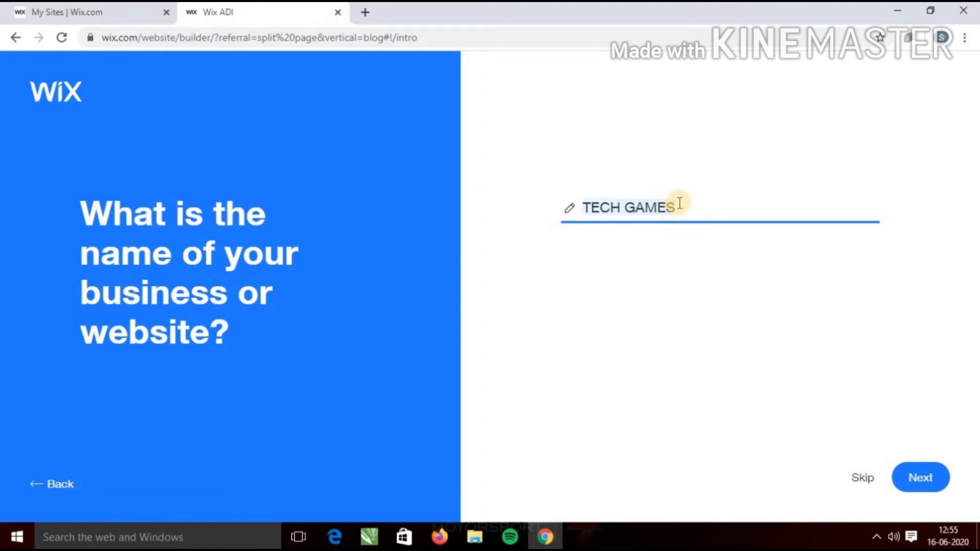
pyautogui.click(919, 476)
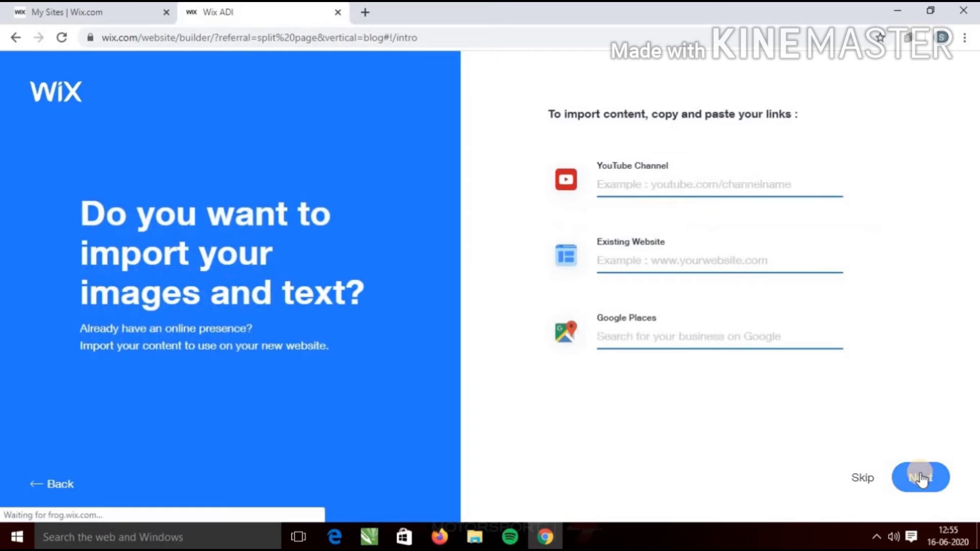
# Continue past the image and text import with the YouTube Channel, Existing Website and Google Places fields left empty
pyautogui.rightClick(703, 194)
pyautogui.click(666, 183)
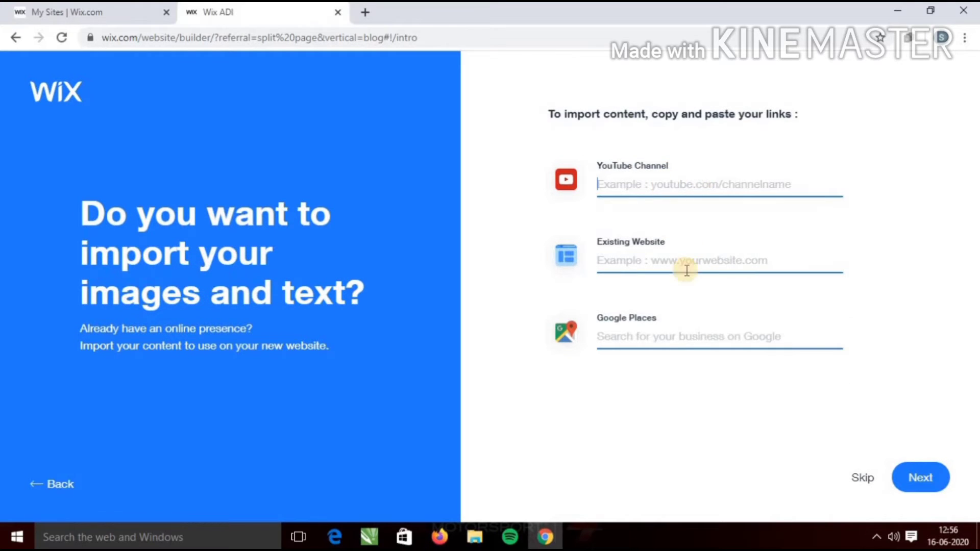
pyautogui.click(666, 255)
pyautogui.click(934, 477)
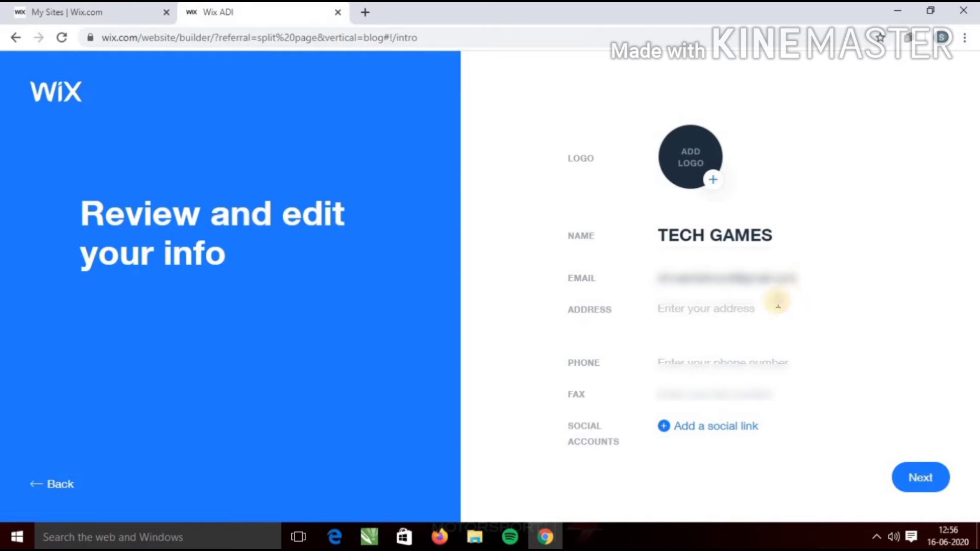
# Enter the business address in the site info and leave the phone number blank
pyautogui.click(755, 316)
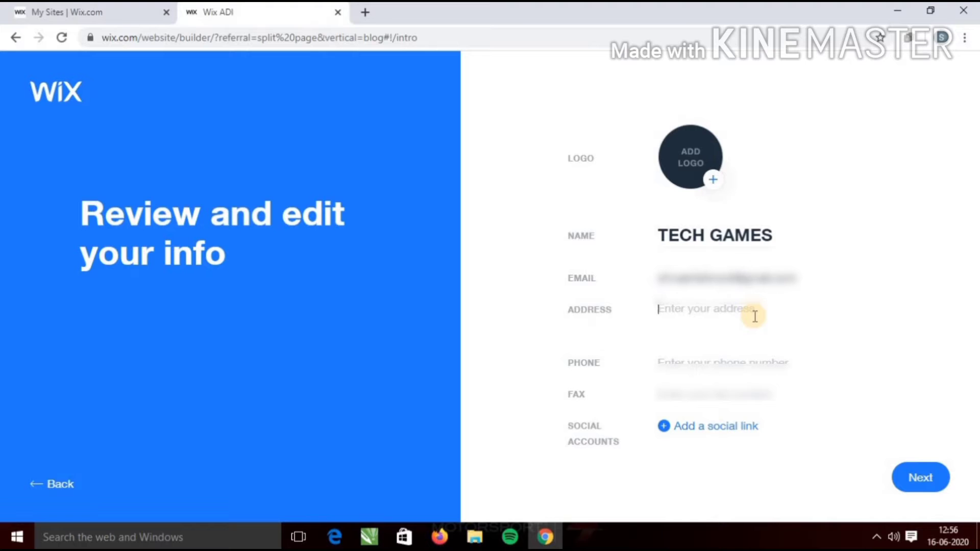
pyautogui.write('DEL')
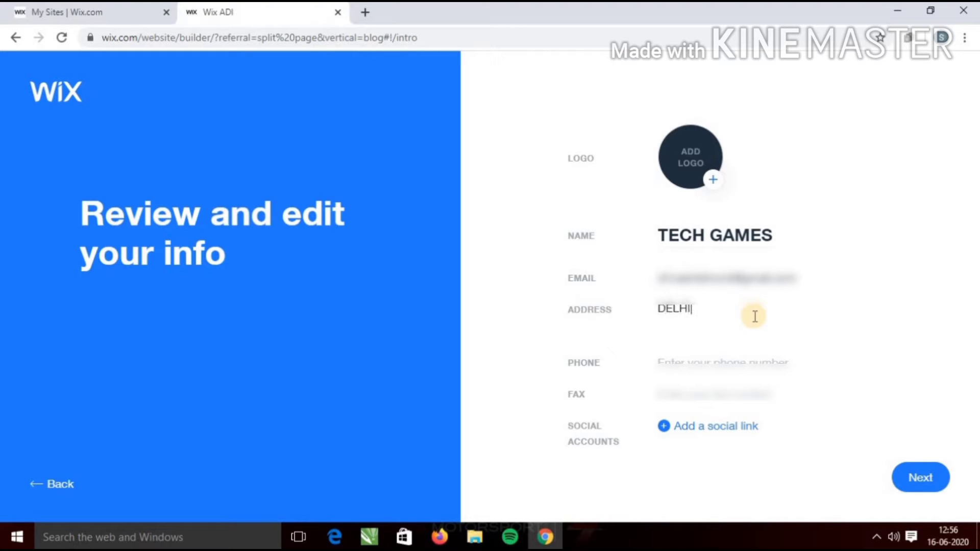
pyautogui.write('HIB')
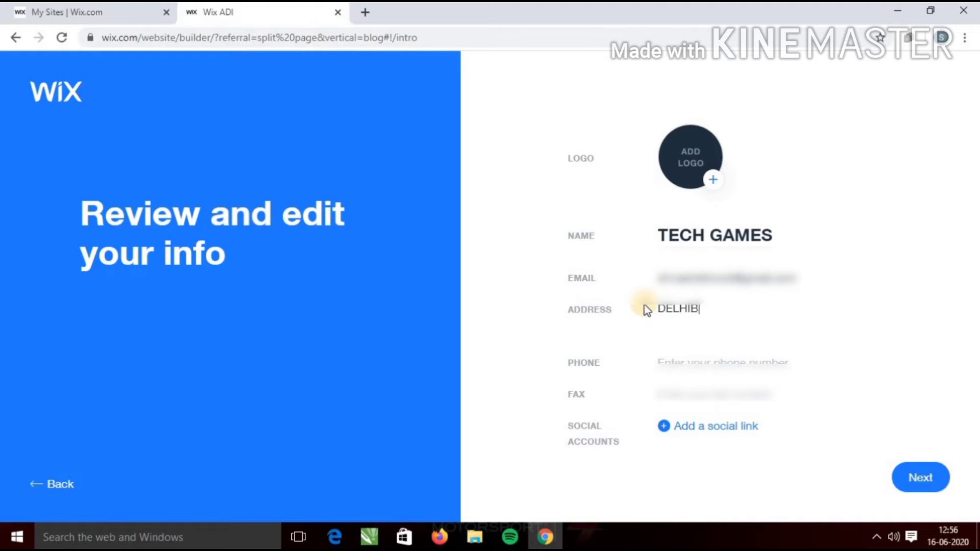
pyautogui.write('L12212')
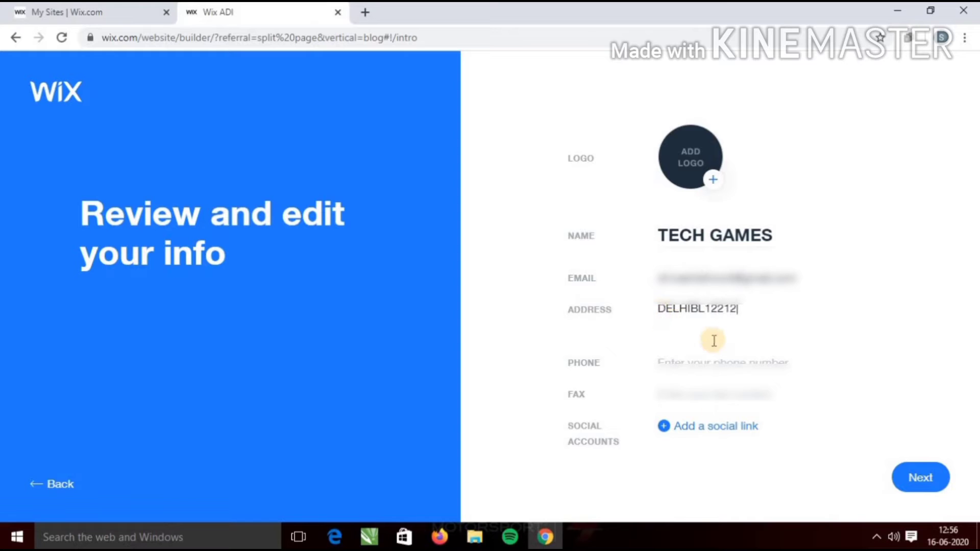
pyautogui.click(667, 361)
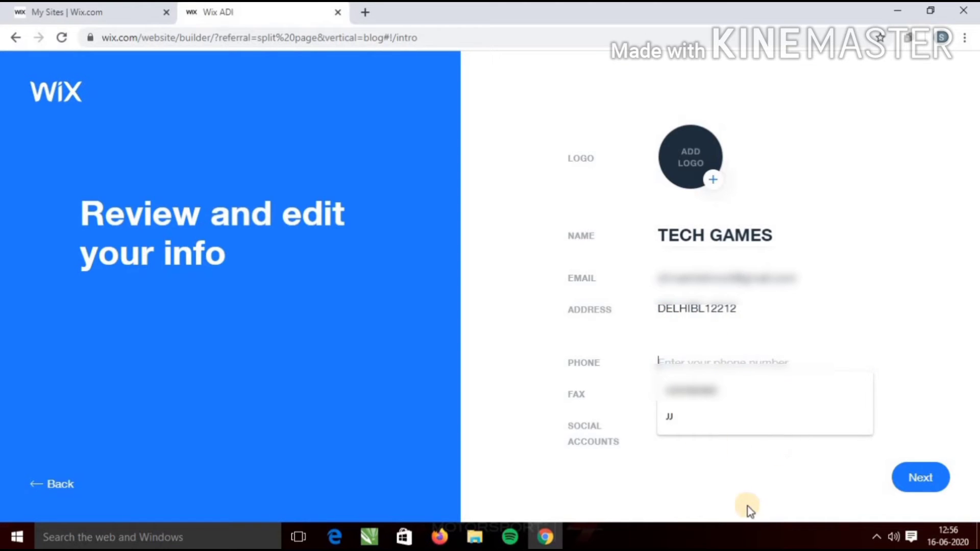
pyautogui.click(676, 477)
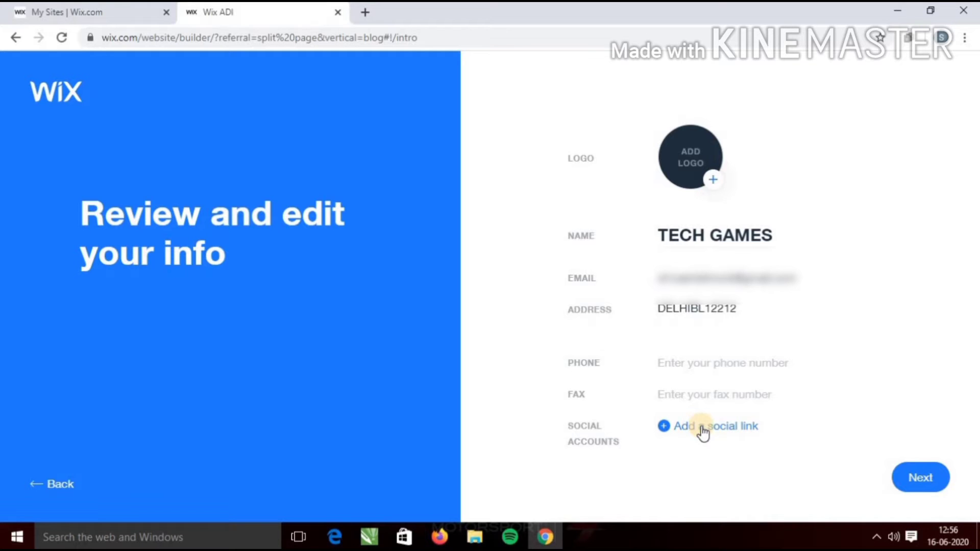
# Upload the Untitled-1 image from the Desktop as the site logo, with the file filter set to All Files
pyautogui.click(715, 181)
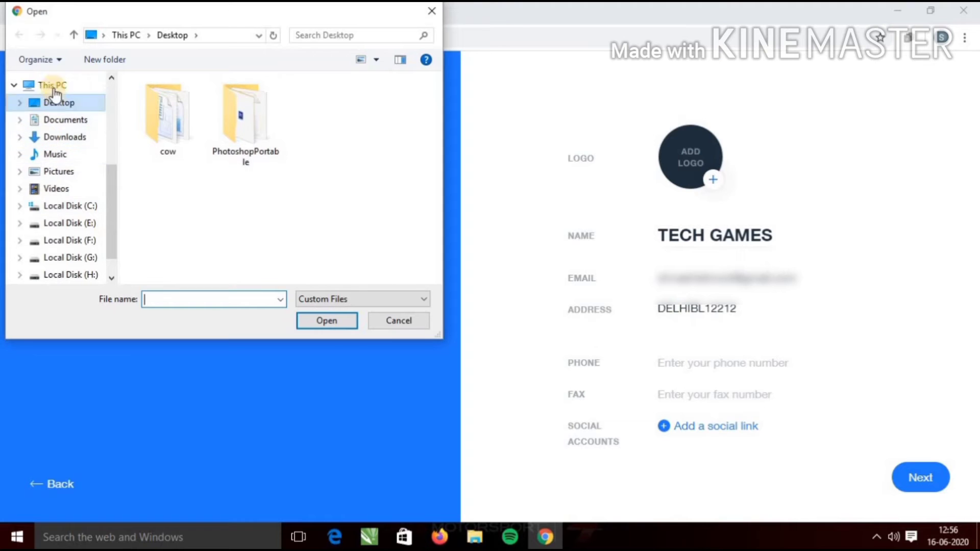
pyautogui.click(56, 101)
pyautogui.click(331, 302)
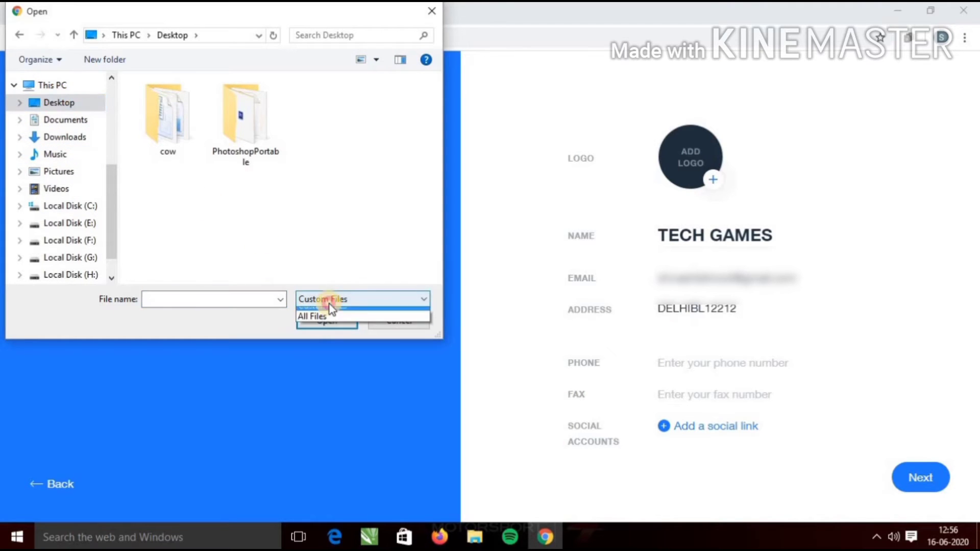
pyautogui.click(341, 318)
pyautogui.scroll(-3, 306, 235)
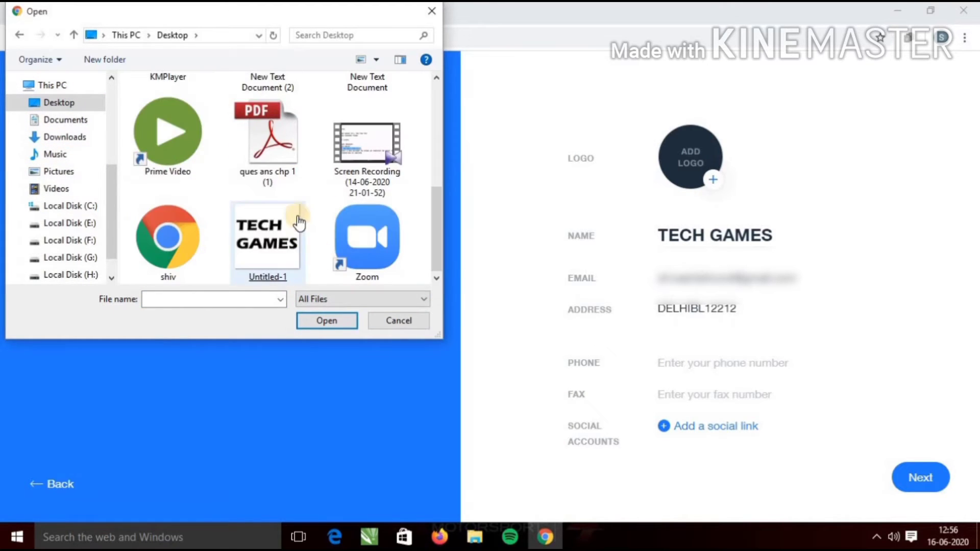
pyautogui.doubleClick(284, 227)
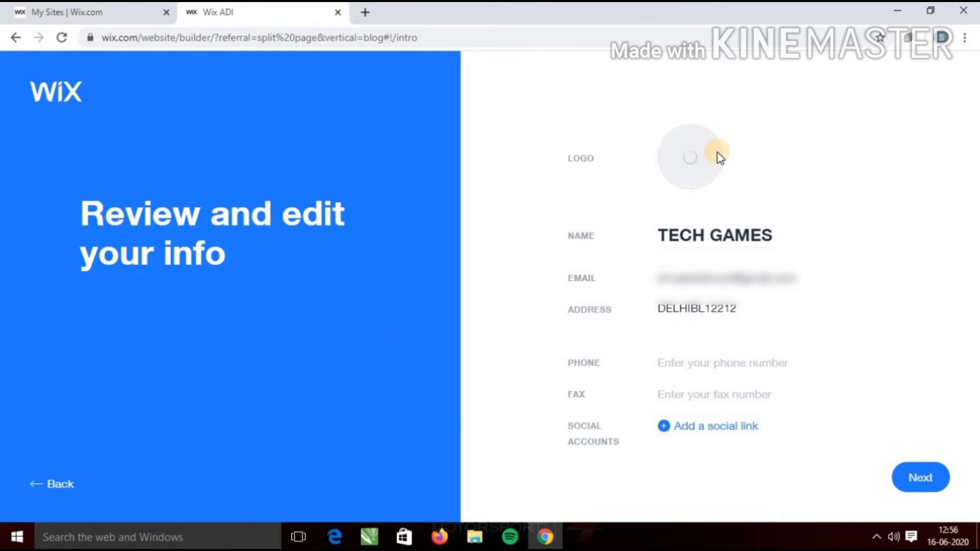
# Submit the reviewed business info and choose the SKY HIGH theme for the site
pyautogui.click(903, 479)
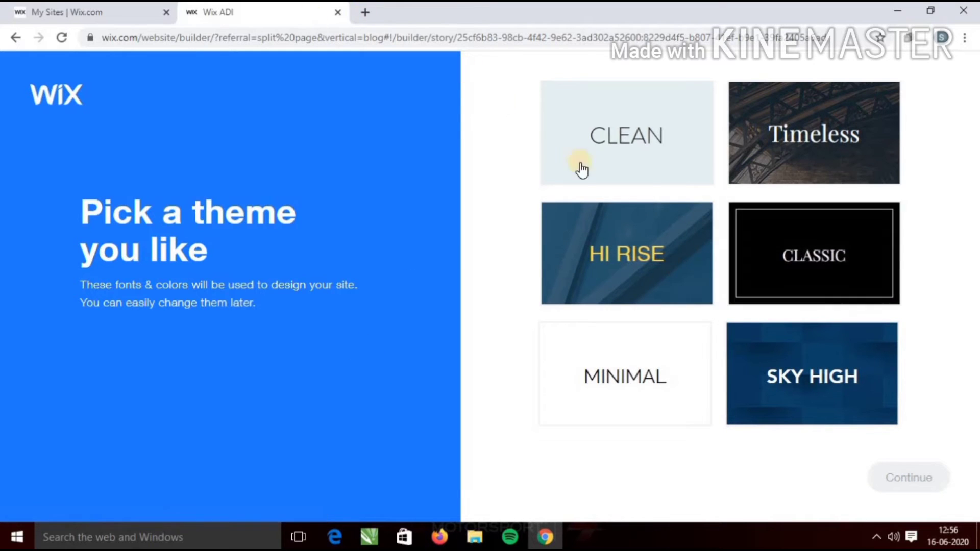
pyautogui.click(833, 400)
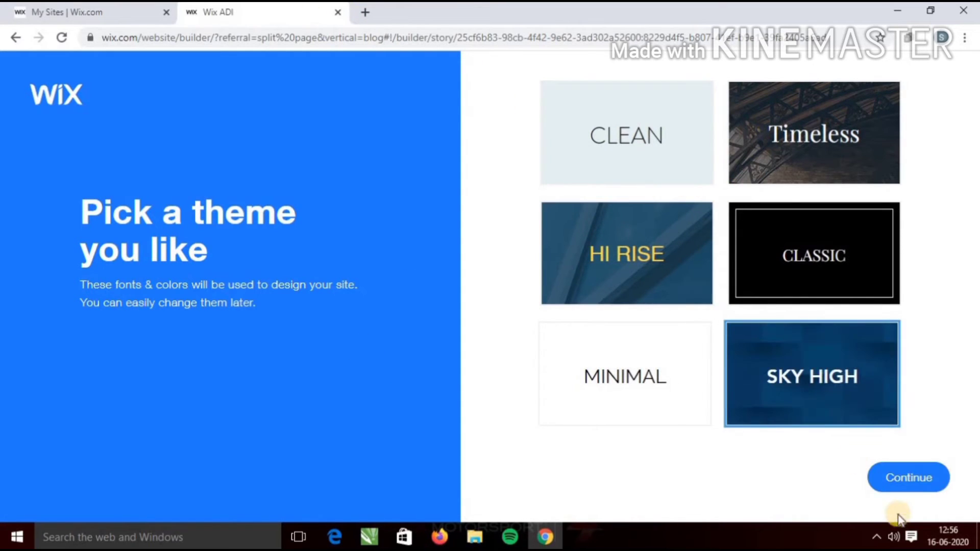
pyautogui.click(926, 480)
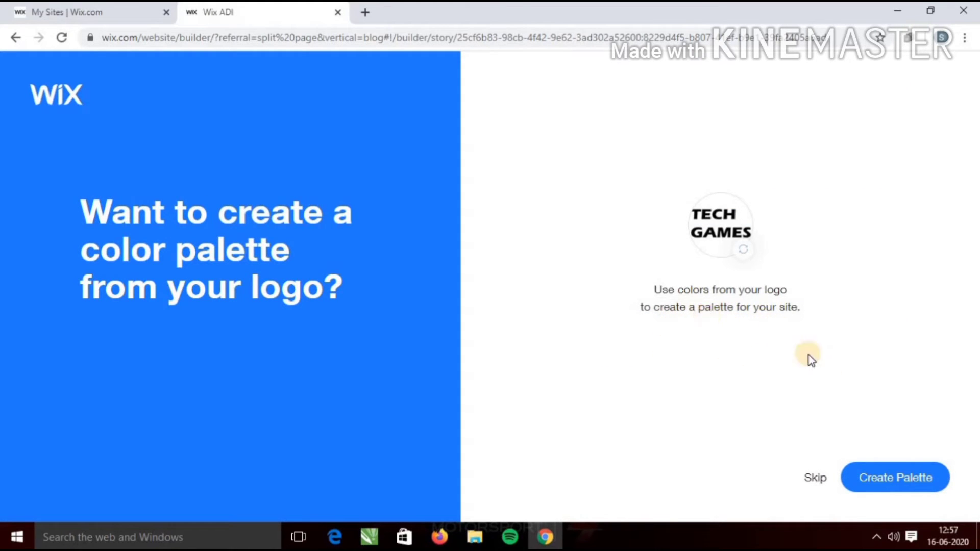
# Apply a color palette created from the logo and choose the homepage design titled Discover TECH GAMES
pyautogui.click(893, 477)
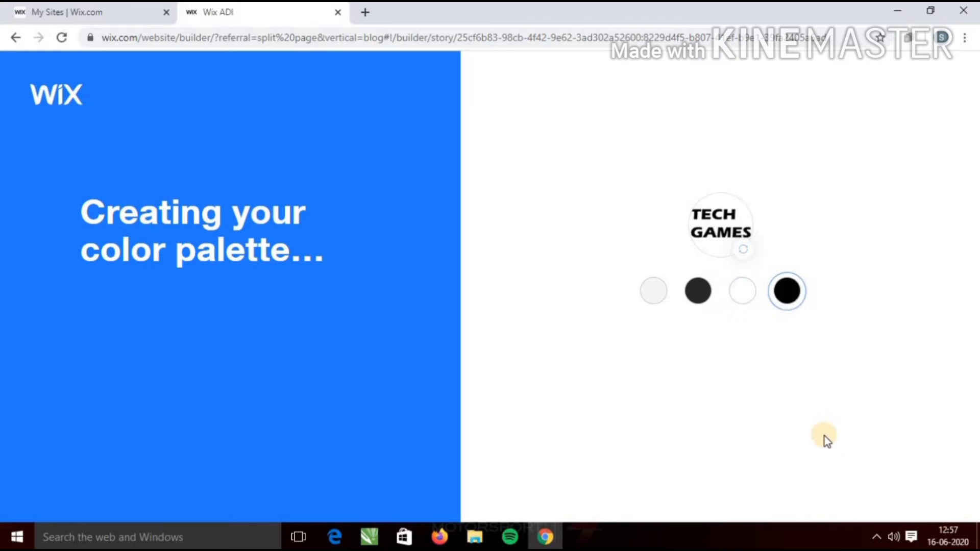
pyautogui.click(848, 479)
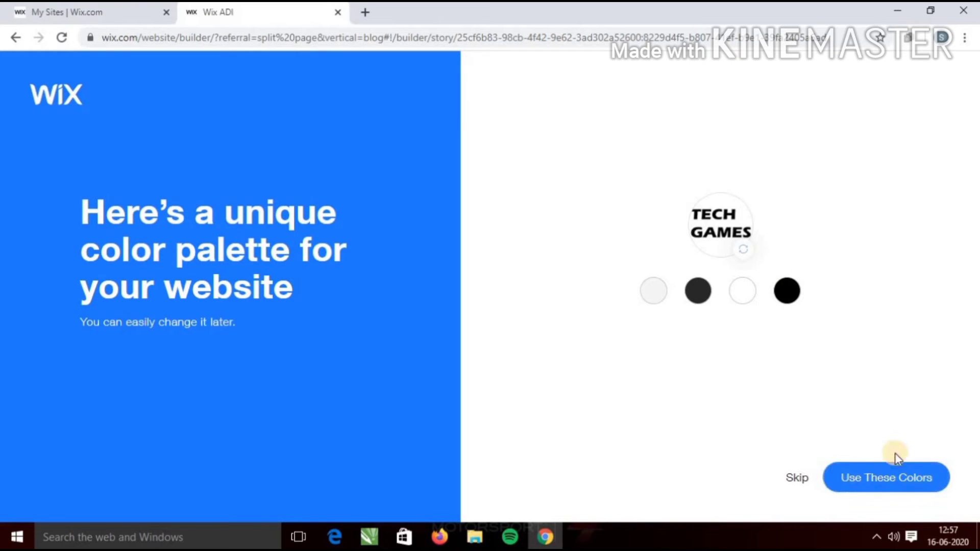
pyautogui.click(897, 479)
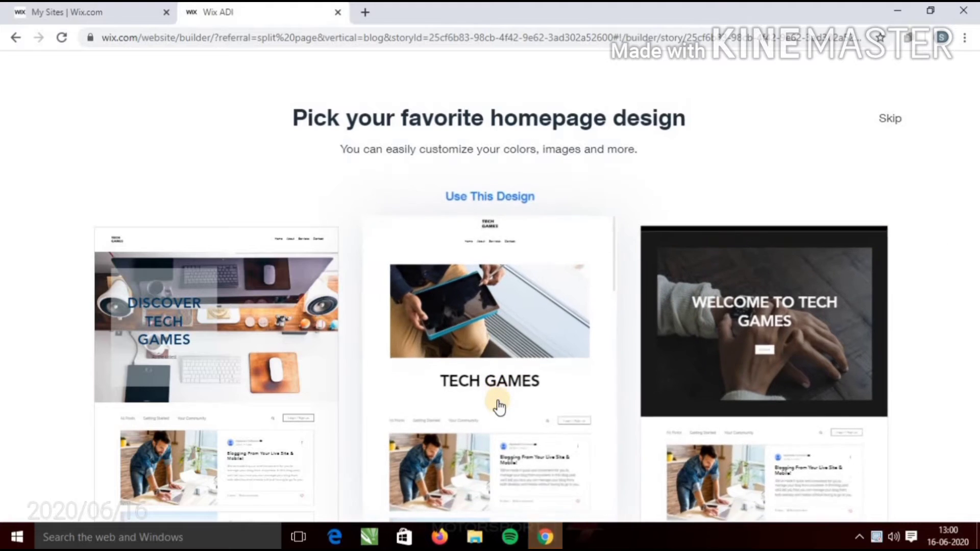
pyautogui.moveTo(227, 362)
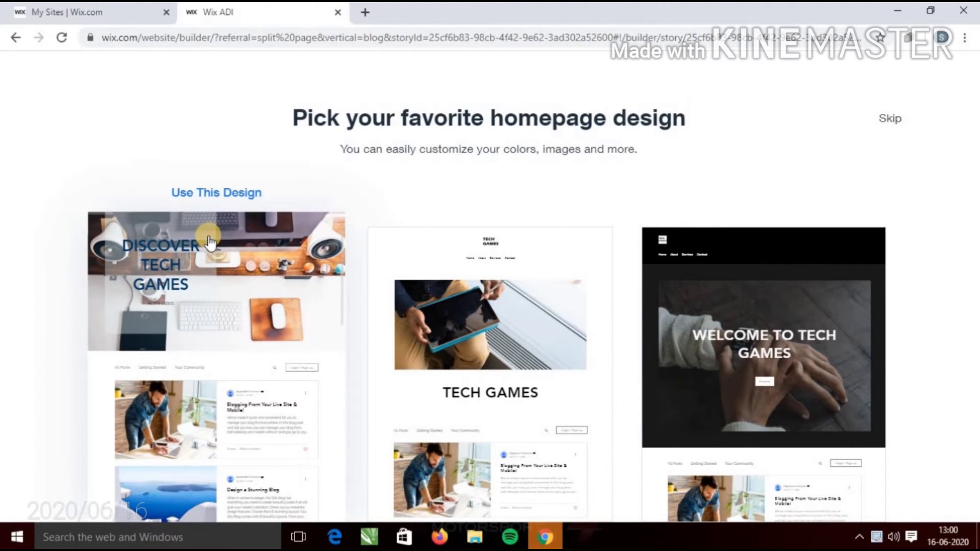
pyautogui.click(218, 193)
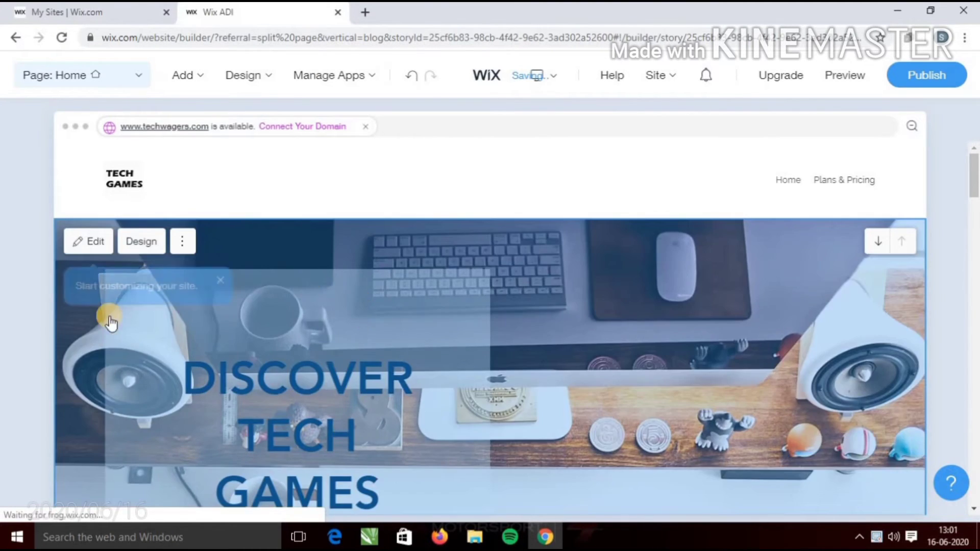
# Replace the homepage welcome section's title with TECH GAMES
pyautogui.scroll(-4, 142, 175)
pyautogui.scroll(4, 340, 262)
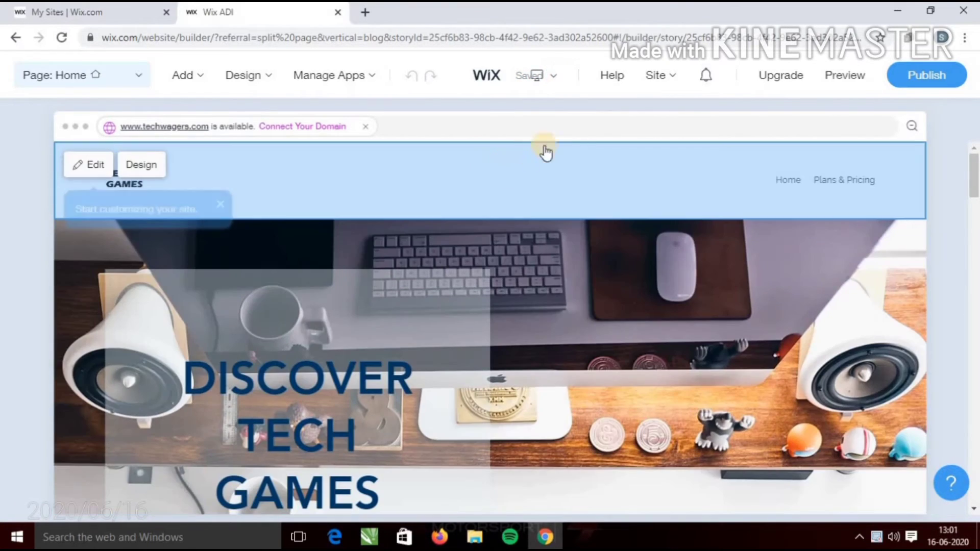
pyautogui.scroll(-10, 641, 189)
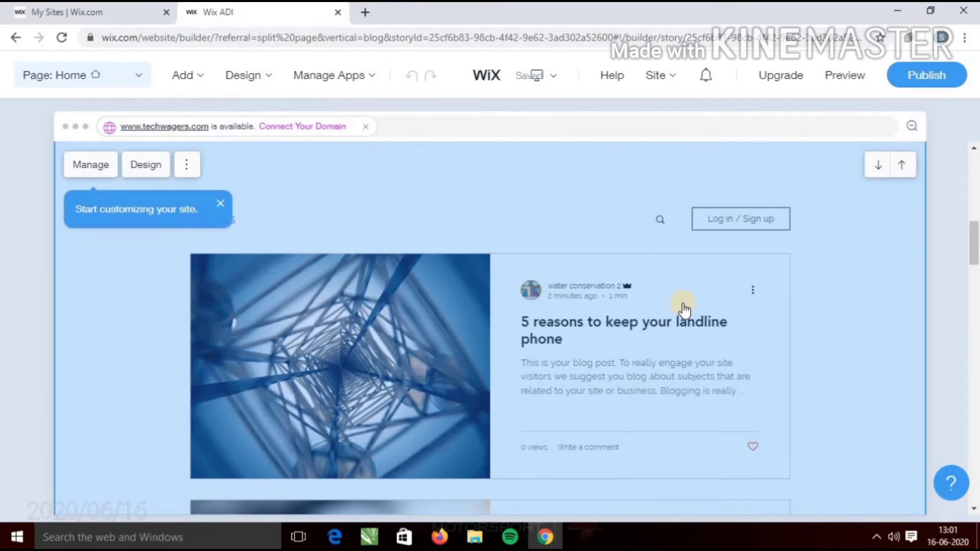
pyautogui.scroll(-2, 683, 306)
pyautogui.scroll(8, 409, 281)
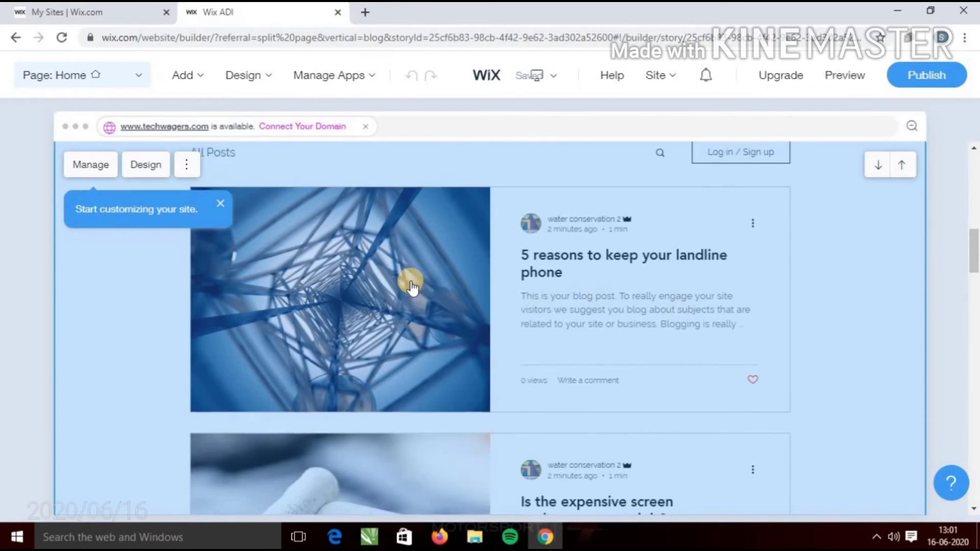
pyautogui.click(305, 261)
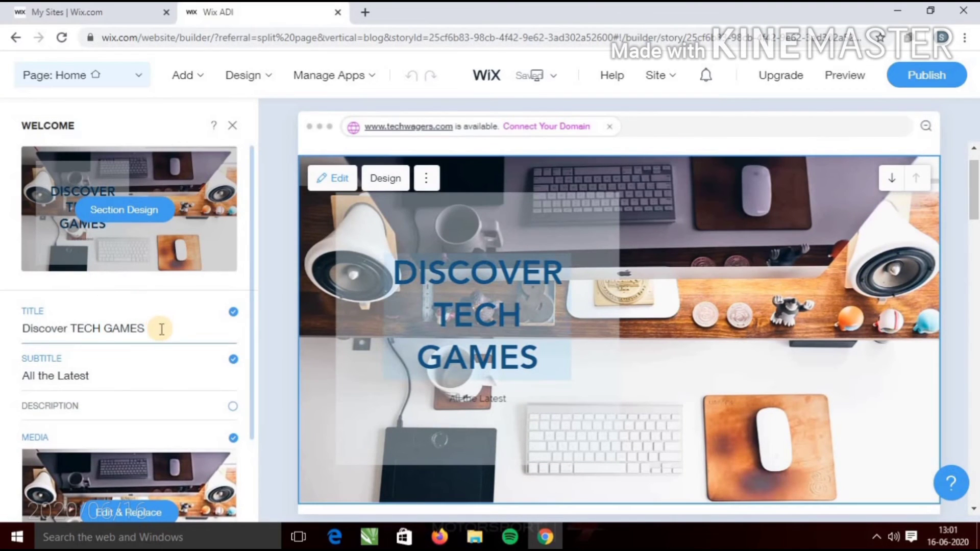
pyautogui.tripleClick(69, 332)
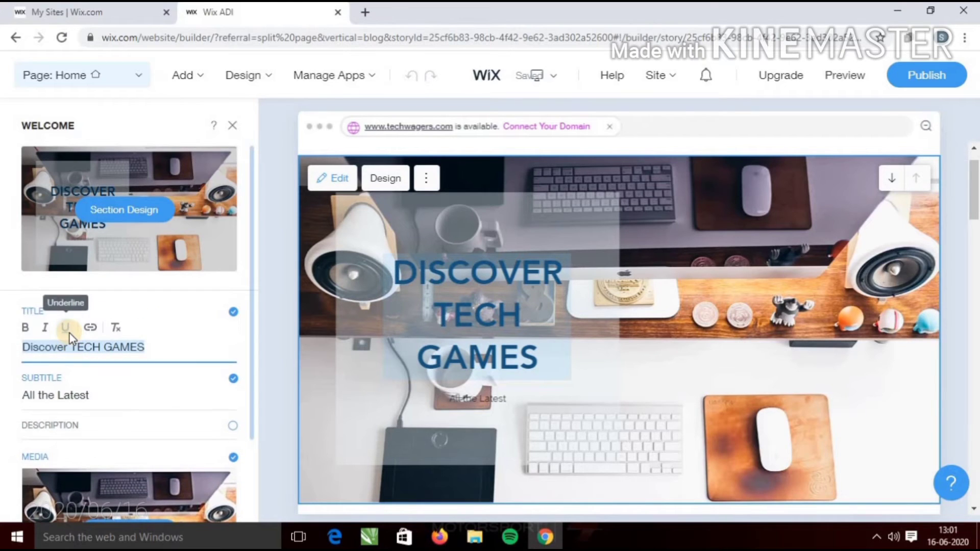
pyautogui.press('BackSpace')
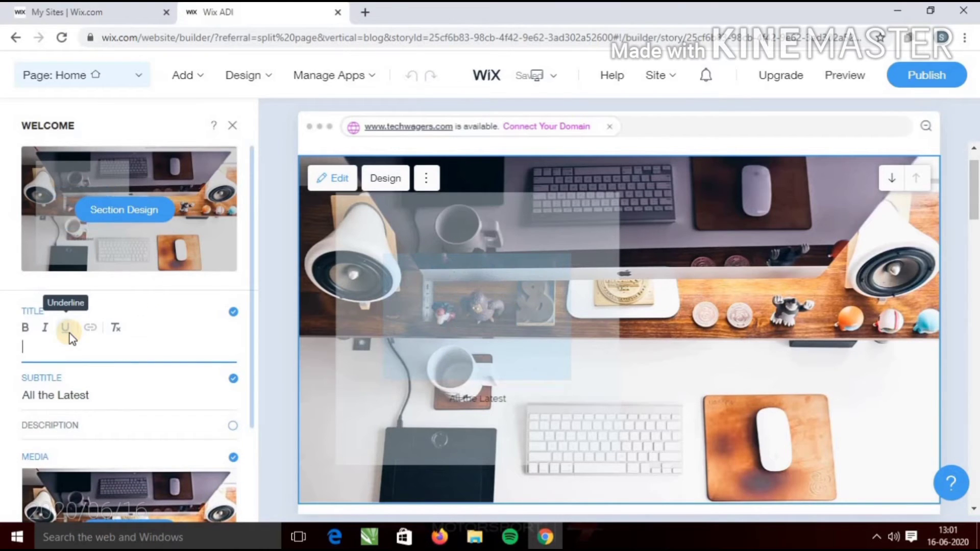
pyautogui.write('TECH GAMES')
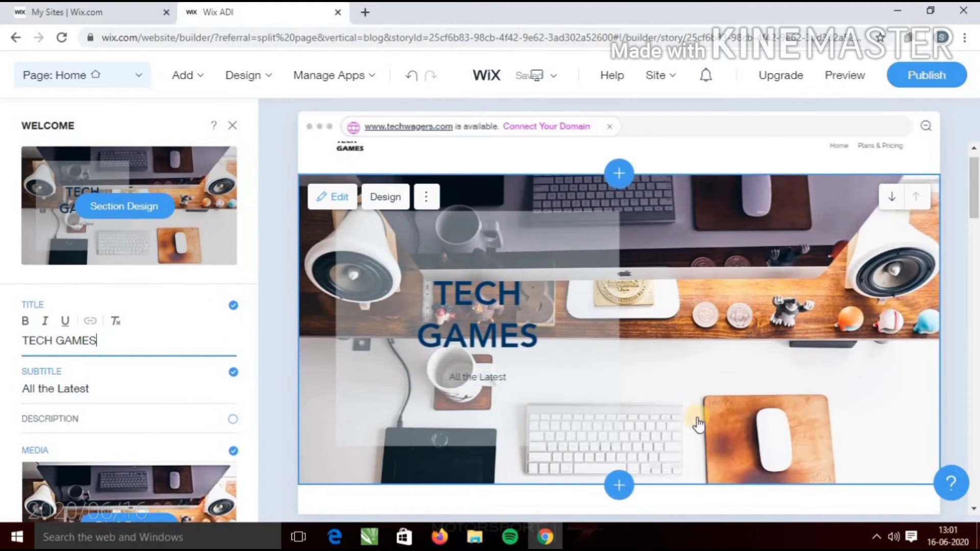
# Try to make the welcome section's subtitle All the Latest bold
pyautogui.click(123, 387)
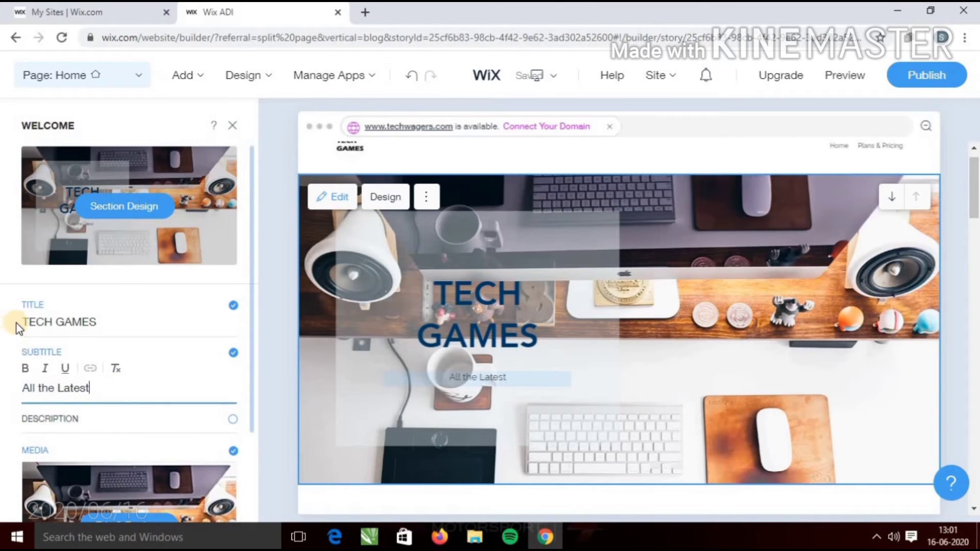
pyautogui.click(26, 369)
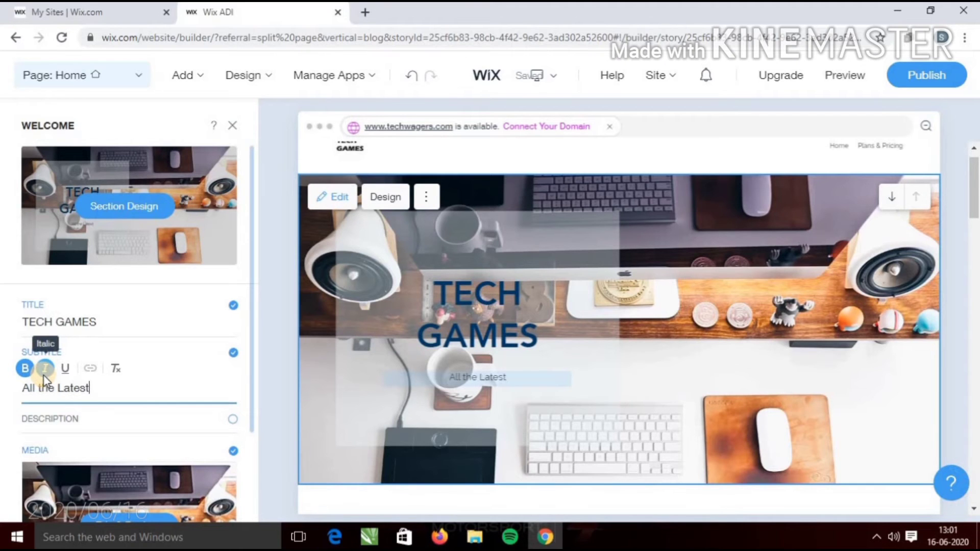
# Turn on the description and the buttons in the welcome section and close its settings
pyautogui.scroll(-2, 67, 416)
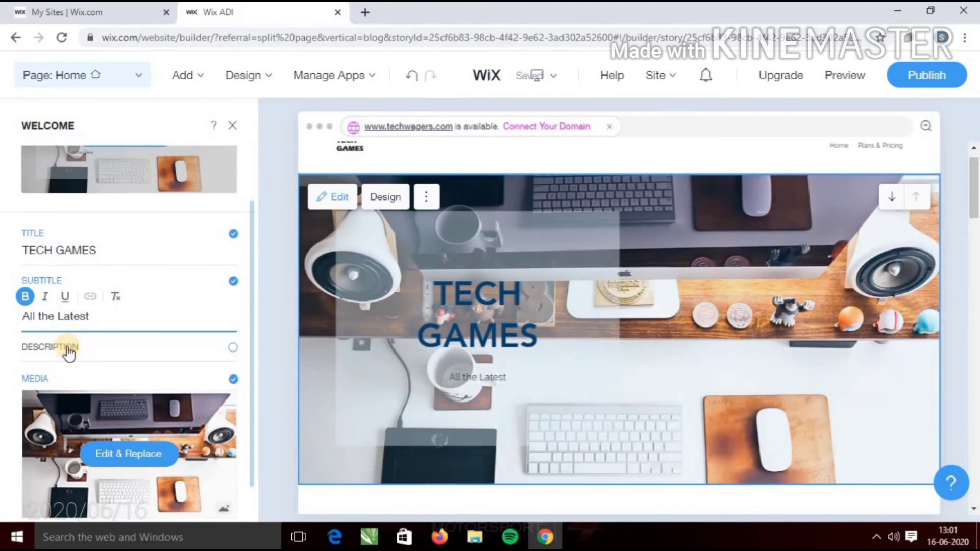
pyautogui.click(83, 347)
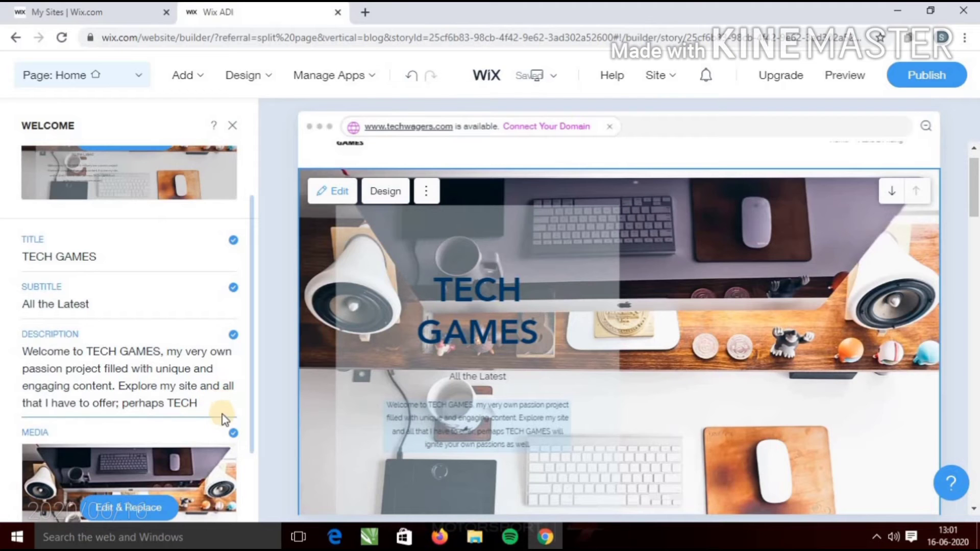
pyautogui.scroll(-2, 232, 424)
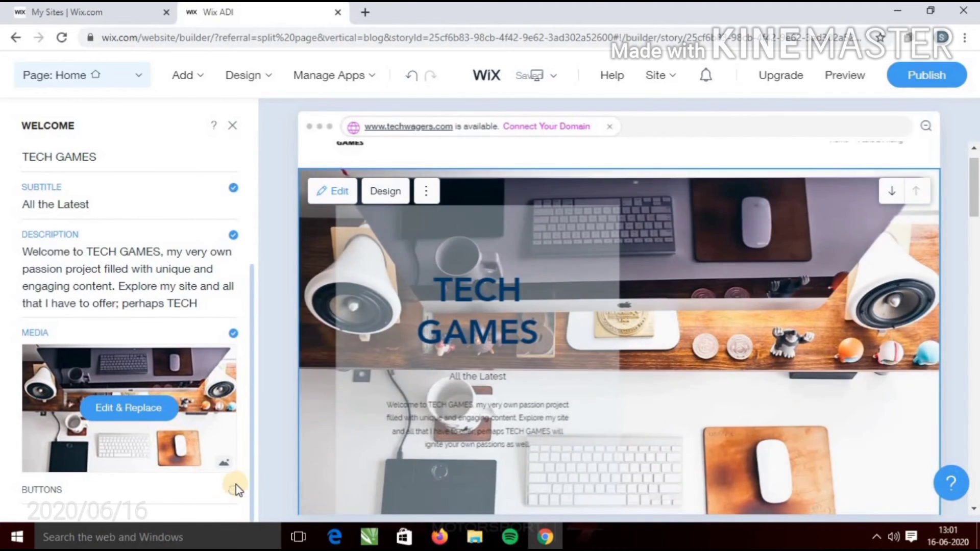
pyautogui.click(233, 491)
pyautogui.scroll(-1, 222, 485)
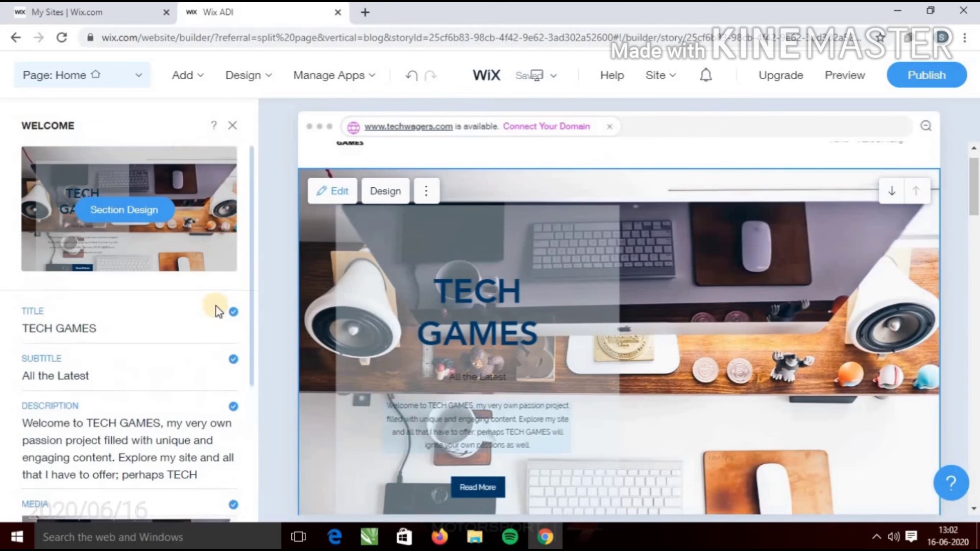
pyautogui.click(228, 121)
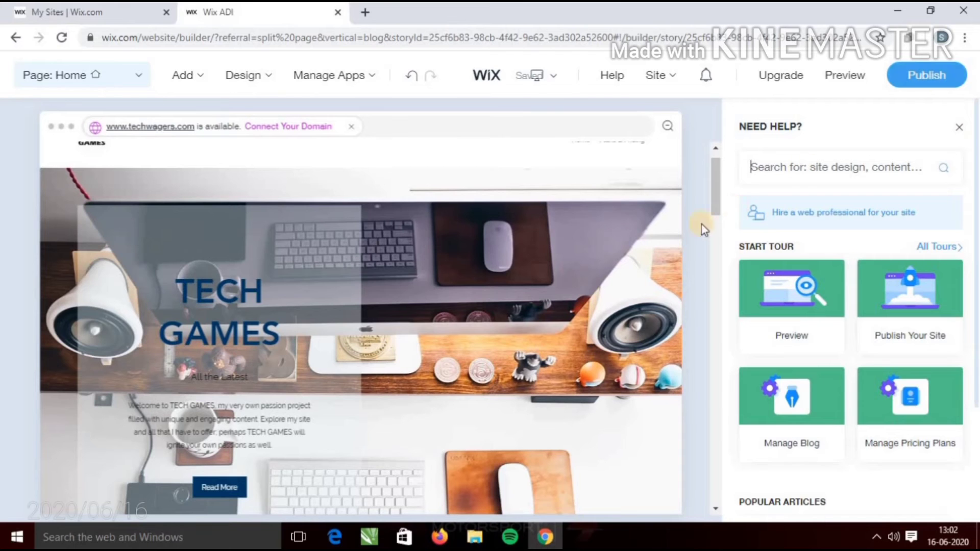
# Switch the author name and picture off and back on in the blog section's display details
pyautogui.scroll(-10, 584, 277)
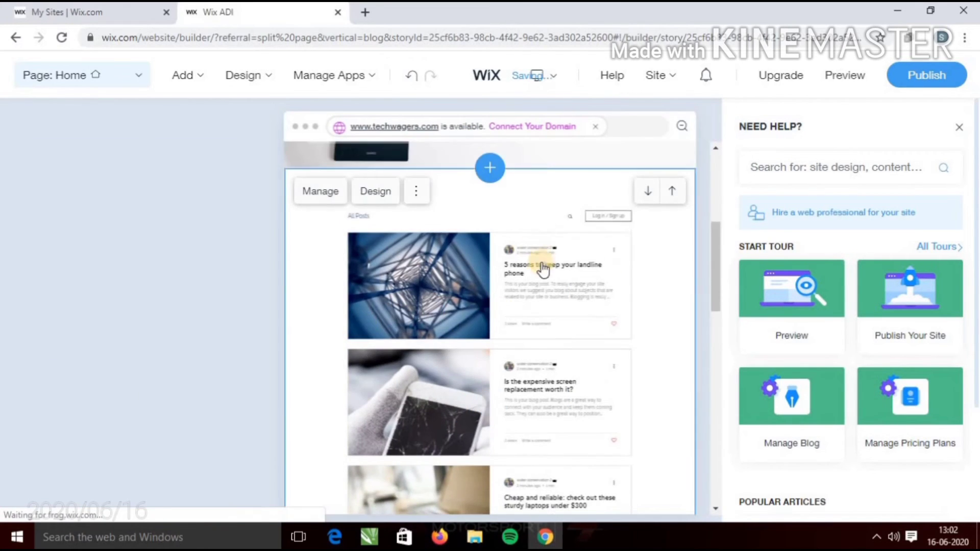
pyautogui.click(525, 274)
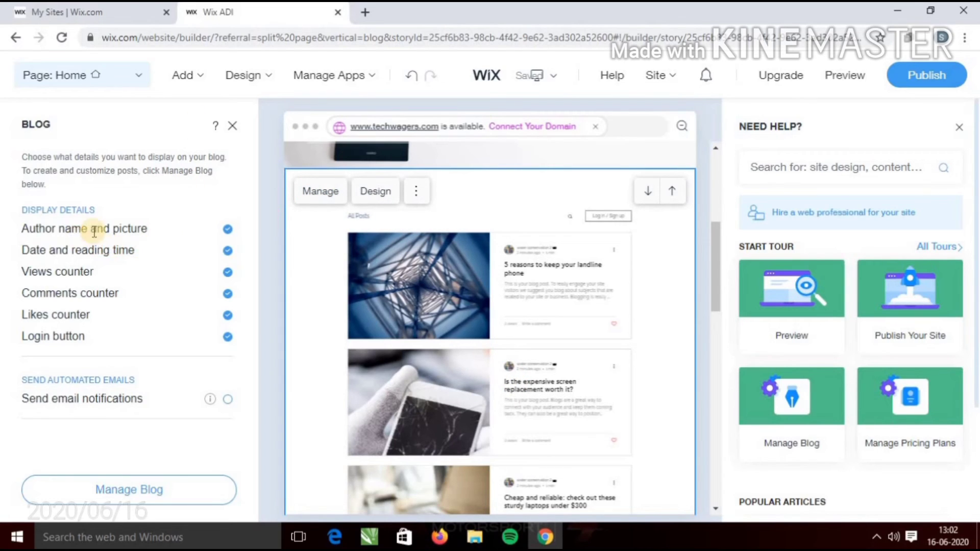
pyautogui.click(225, 232)
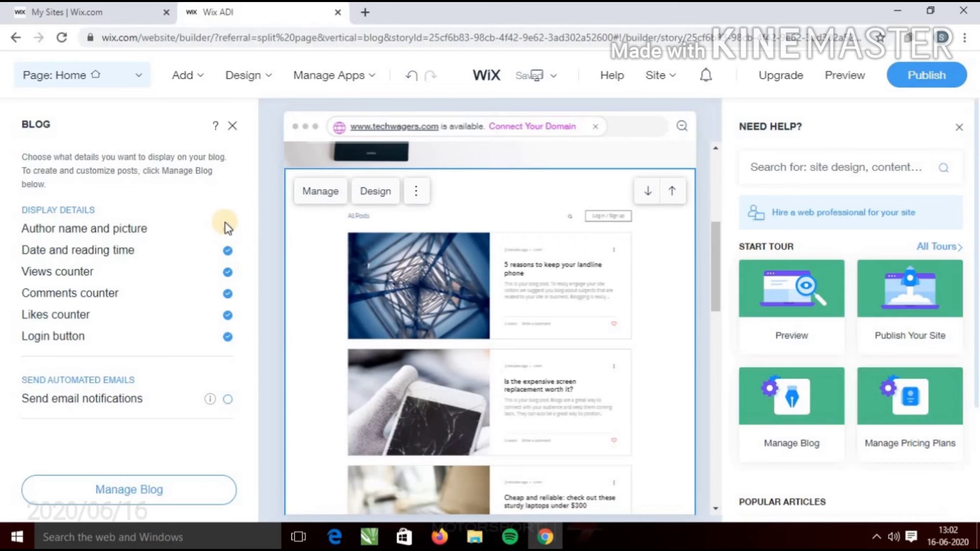
pyautogui.click(227, 233)
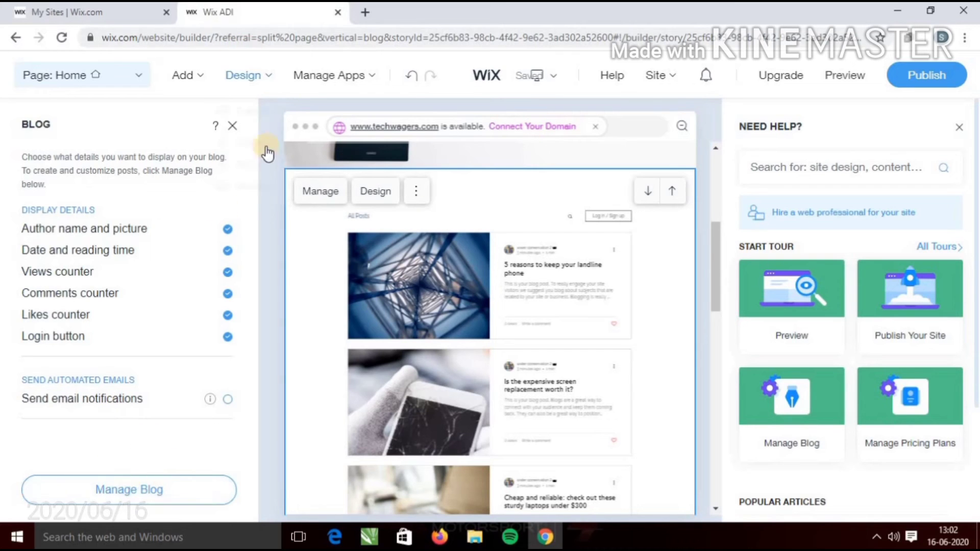
pyautogui.click(228, 127)
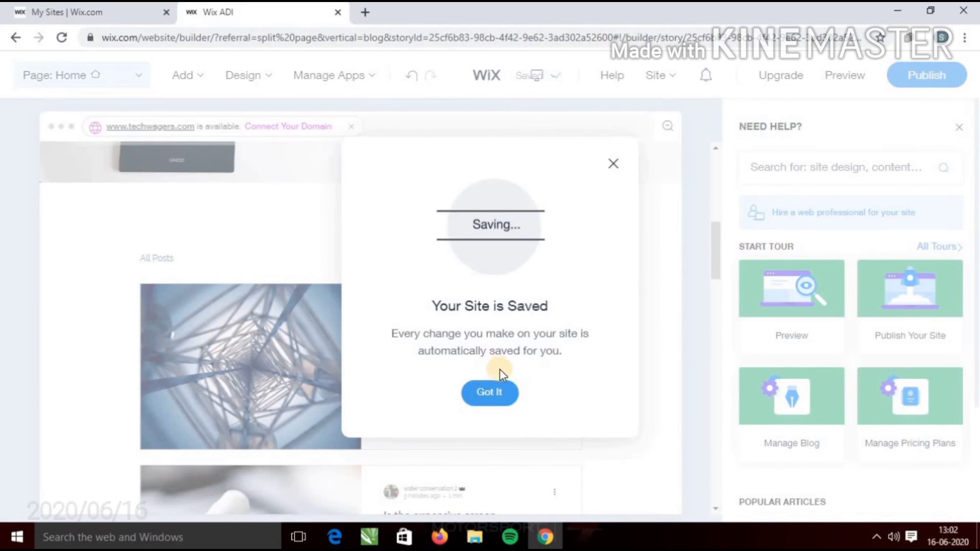
pyautogui.click(491, 403)
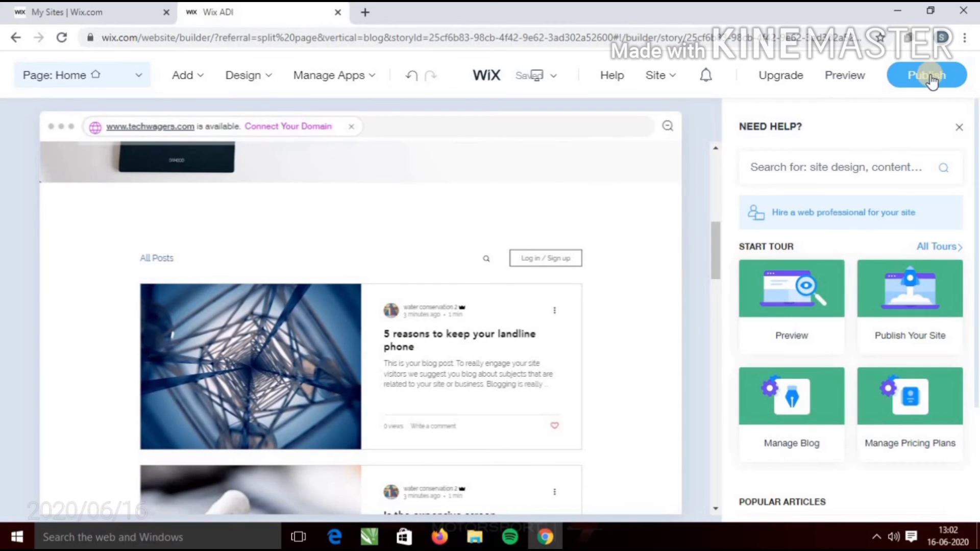
# Publish the site on the free Wix.com domain with the address ending in website
pyautogui.click(929, 76)
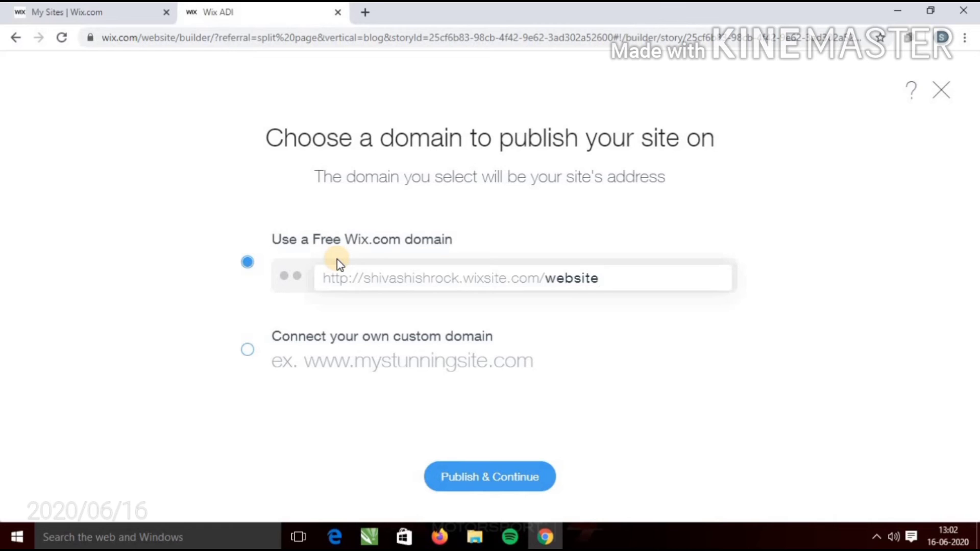
pyautogui.click(507, 485)
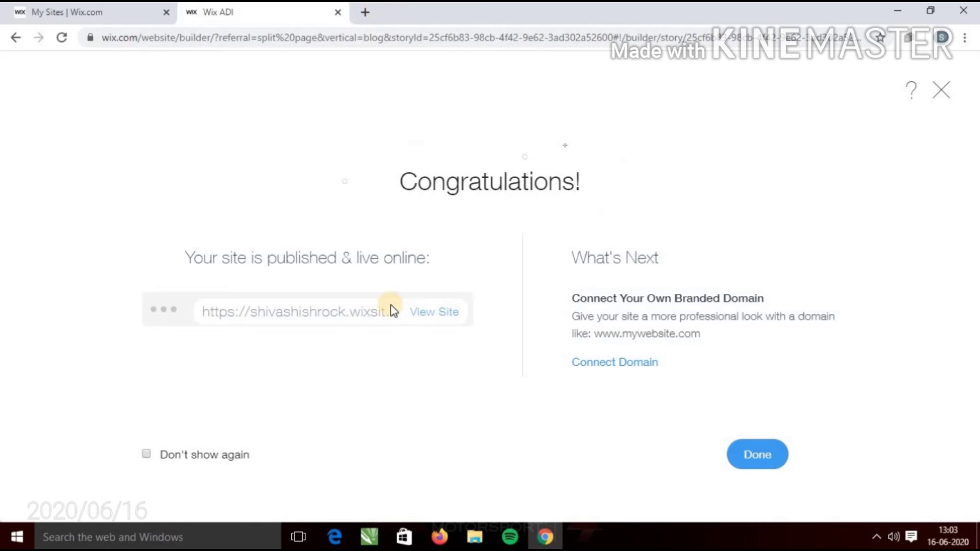
# View the published live site and look through its homepage banner and welcome text
pyautogui.click(427, 318)
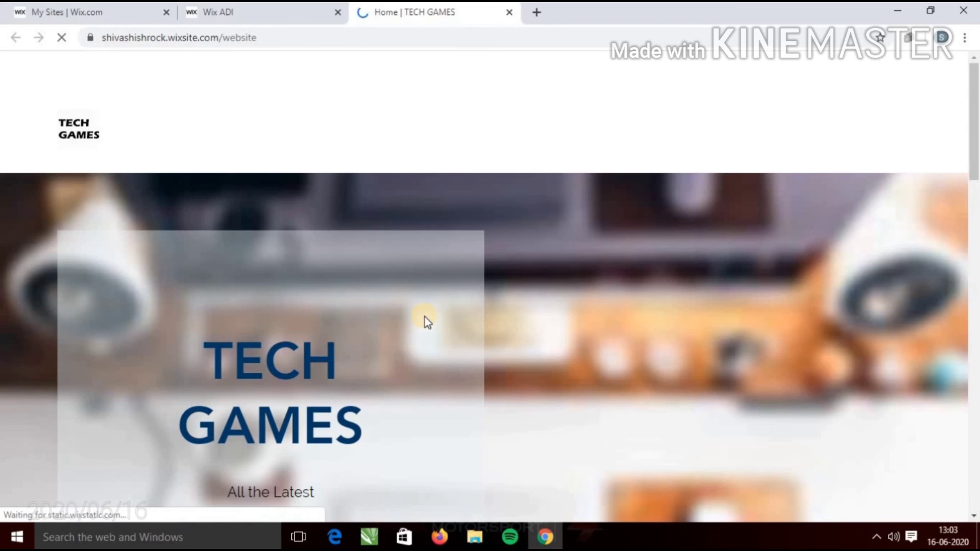
pyautogui.scroll(-1, 352, 367)
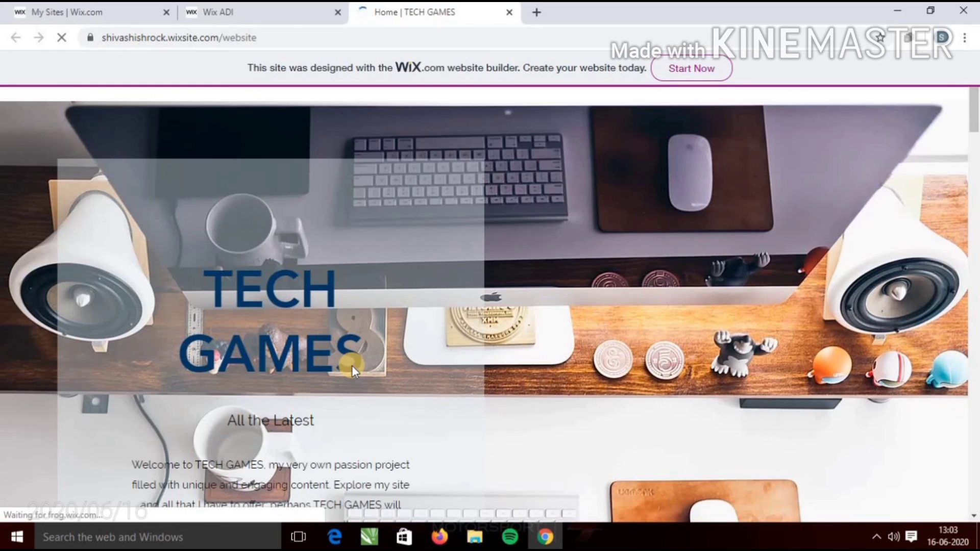
pyautogui.scroll(-5, 352, 368)
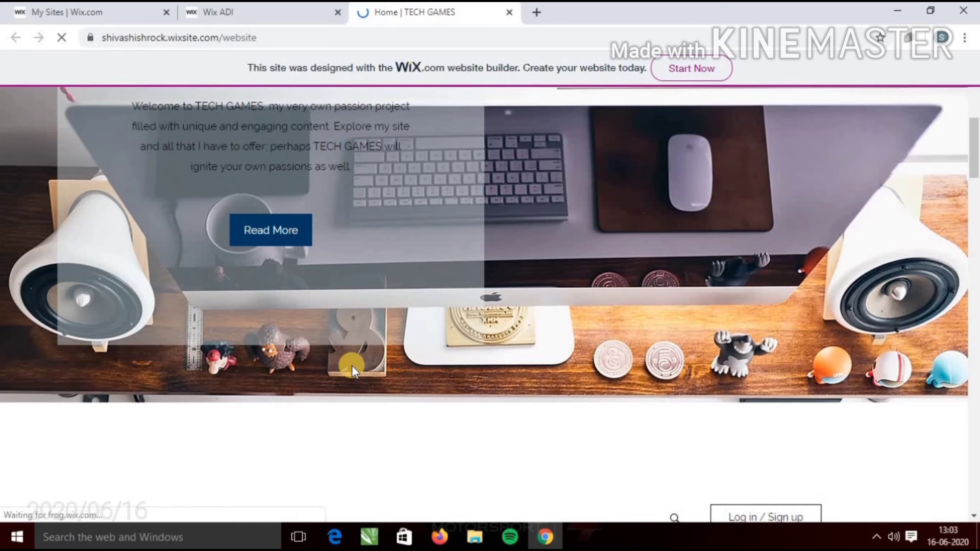
pyautogui.scroll(6, 351, 366)
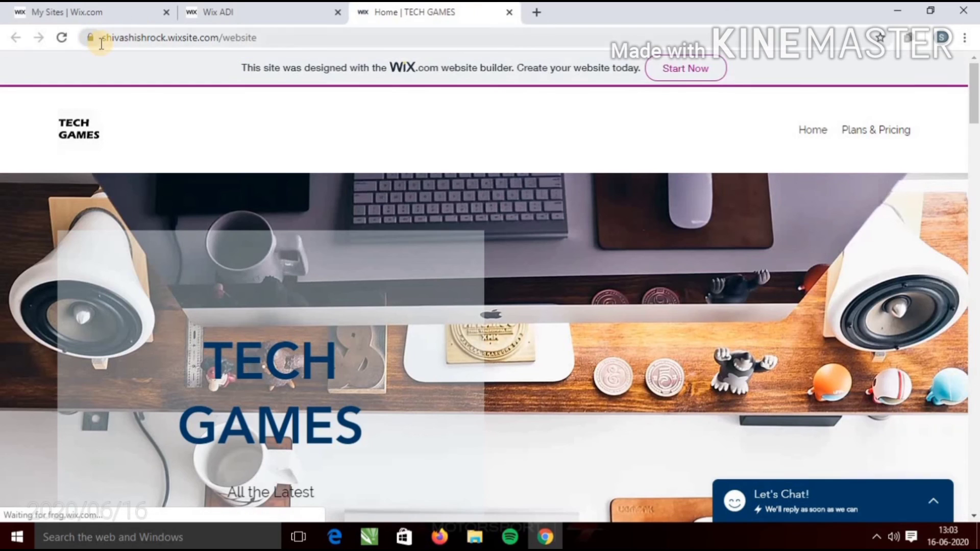
# Open the published site in a new browser tab by entering its full free wixsite.com address ending in /website
pyautogui.click(540, 12)
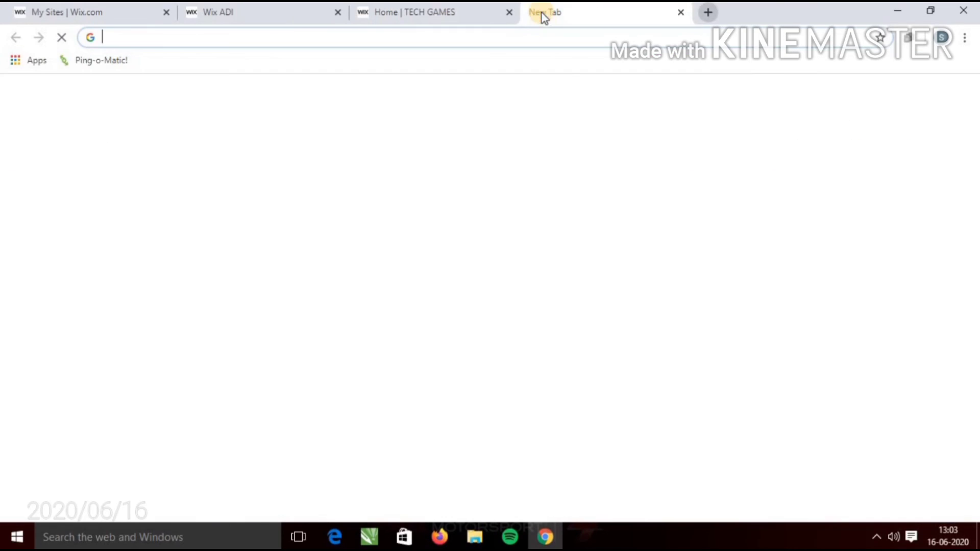
pyautogui.click(439, 11)
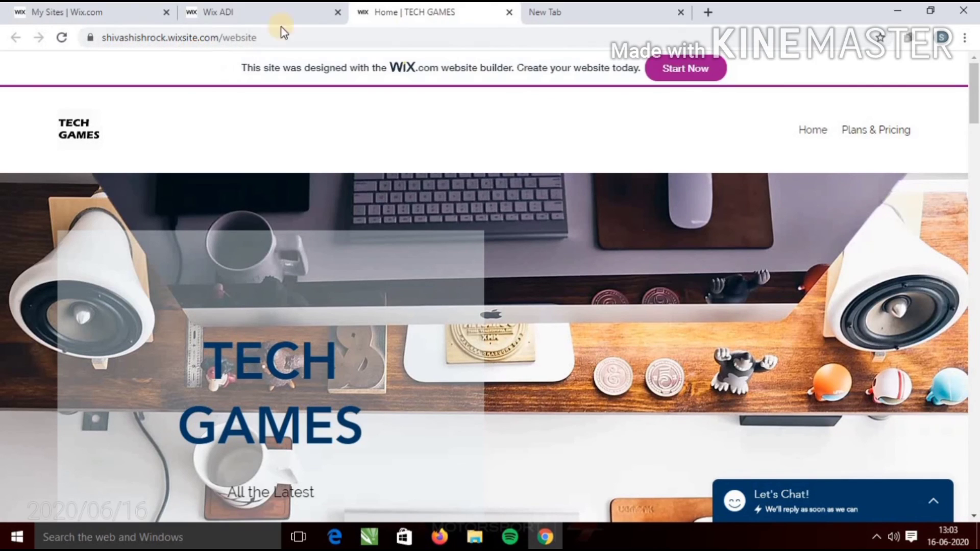
pyautogui.click(550, 10)
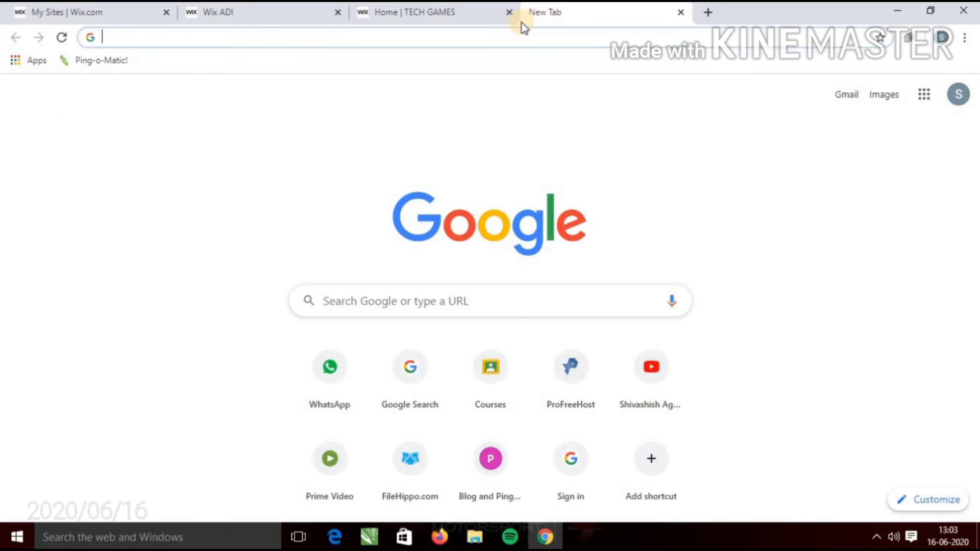
pyautogui.click(514, 45)
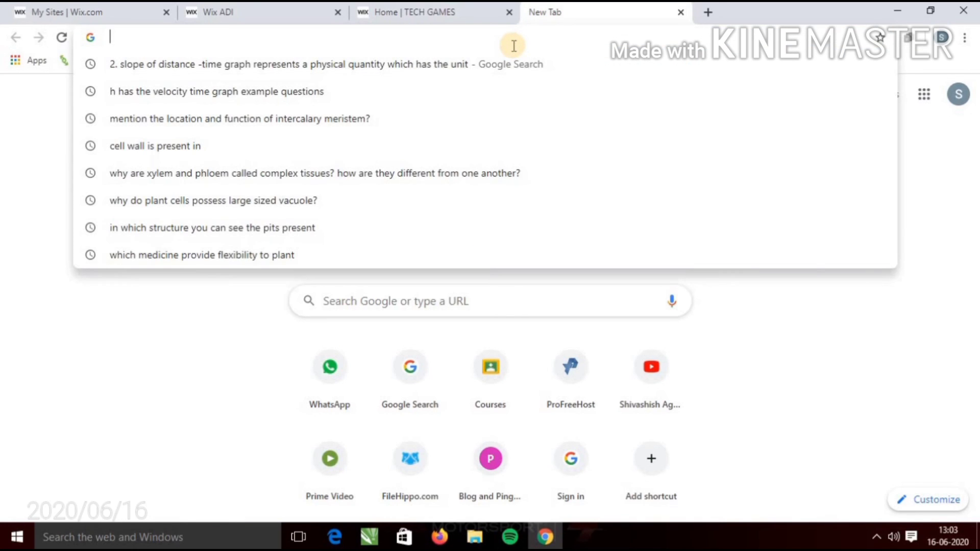
pyautogui.write('SHIV')
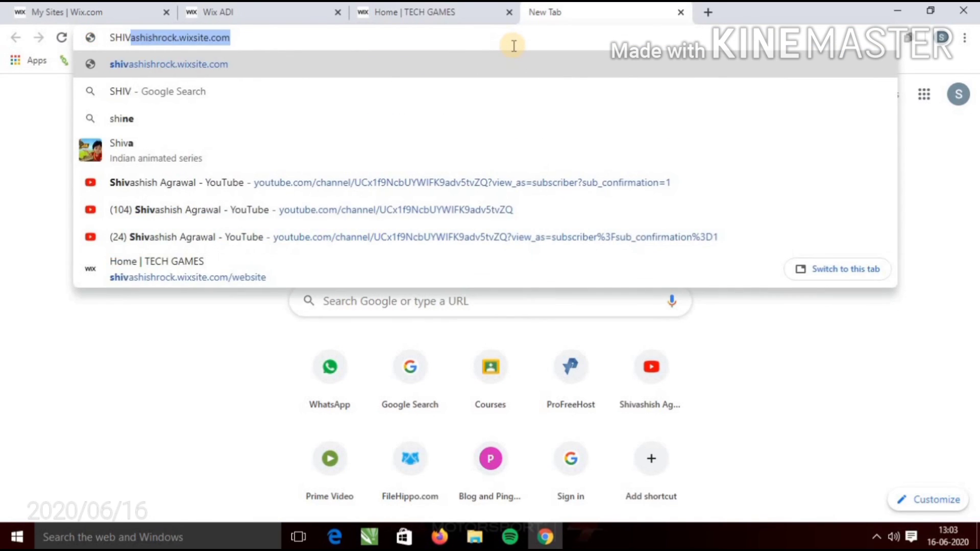
pyautogui.write('ASHISH')
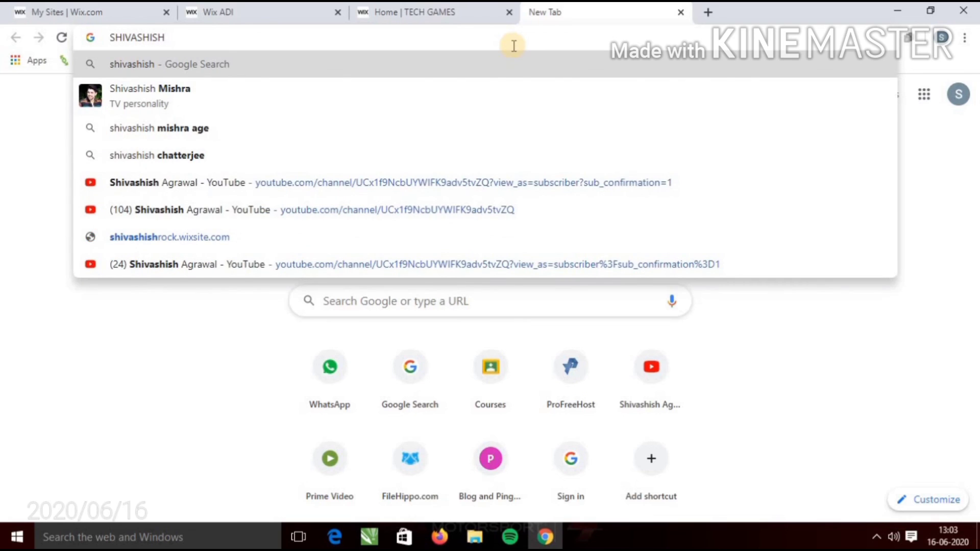
pyautogui.write('ROCK.')
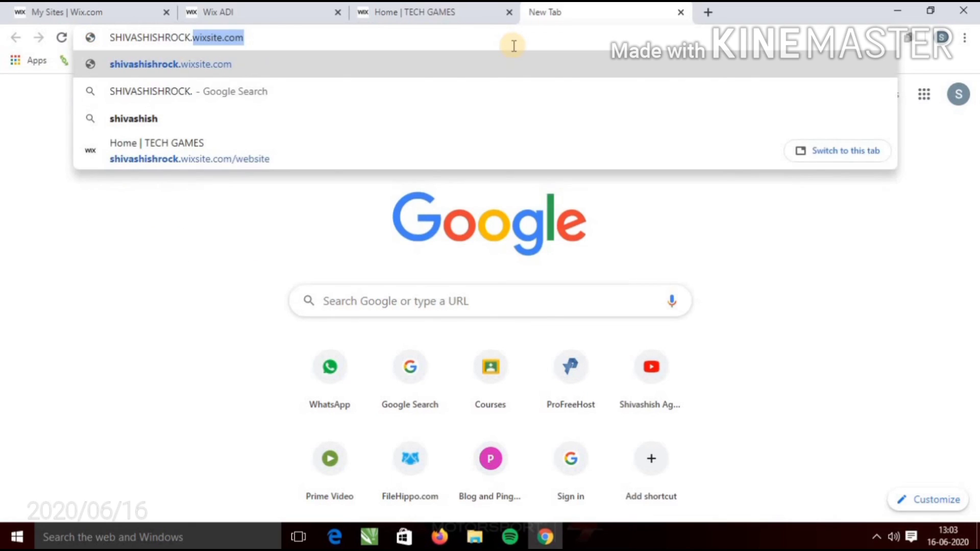
pyautogui.write('WIXSITE')
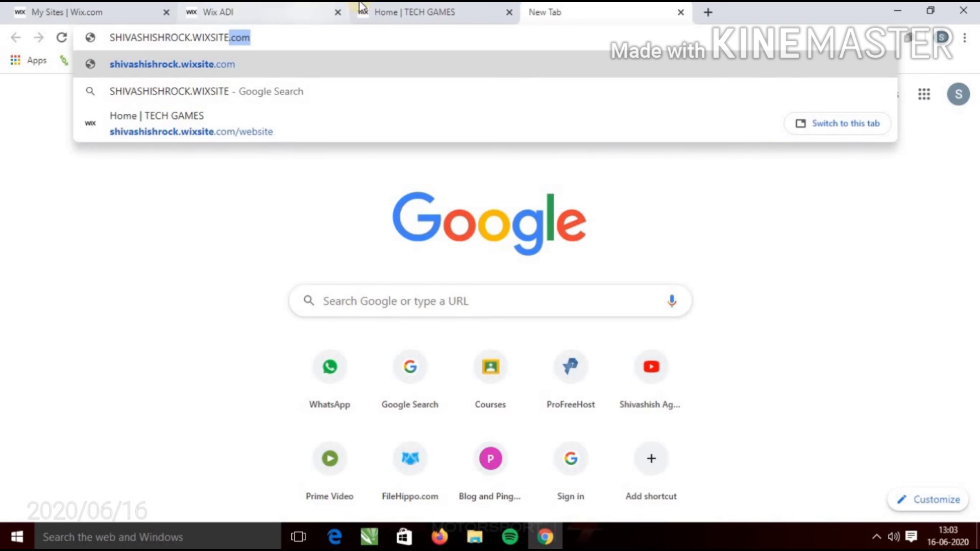
pyautogui.click(392, 13)
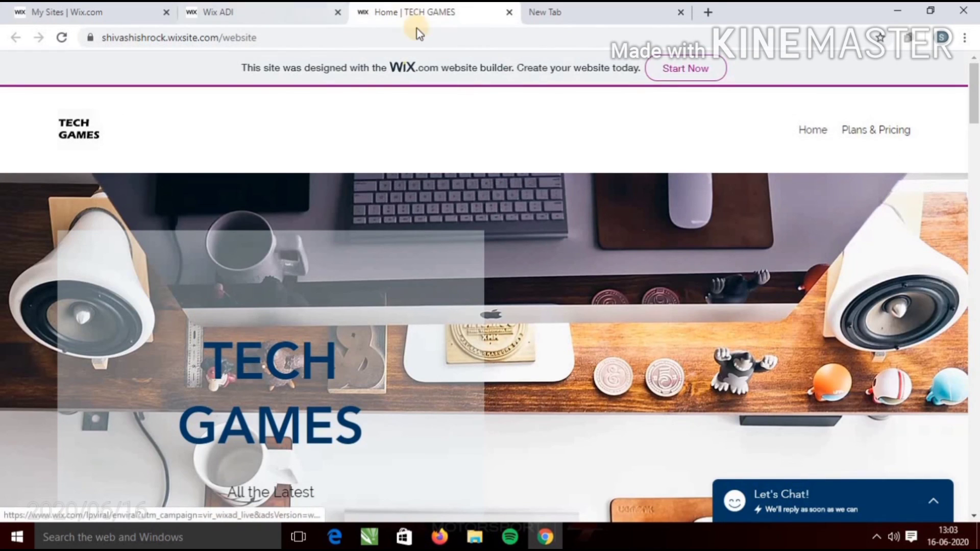
pyautogui.click(617, 11)
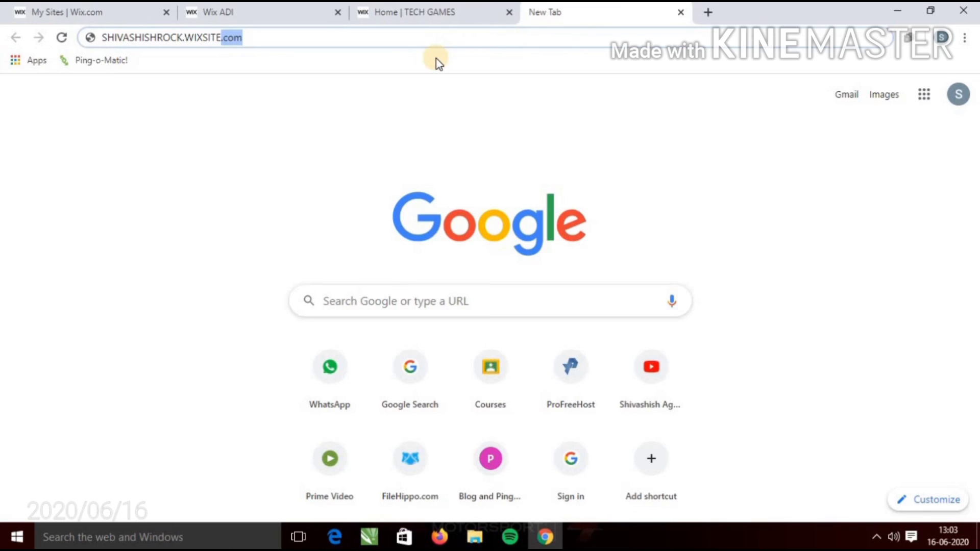
pyautogui.write('.COM/WEBSITE')
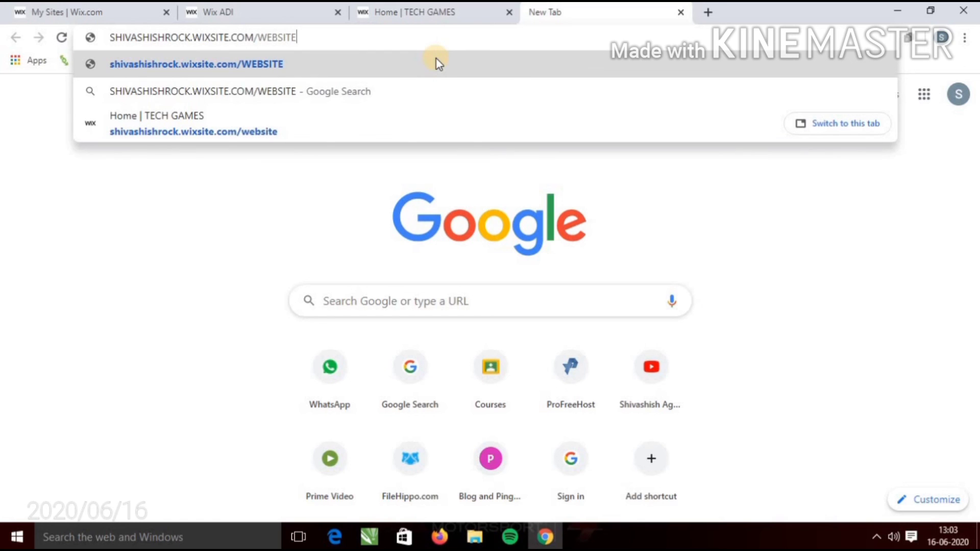
pyautogui.click(438, 63)
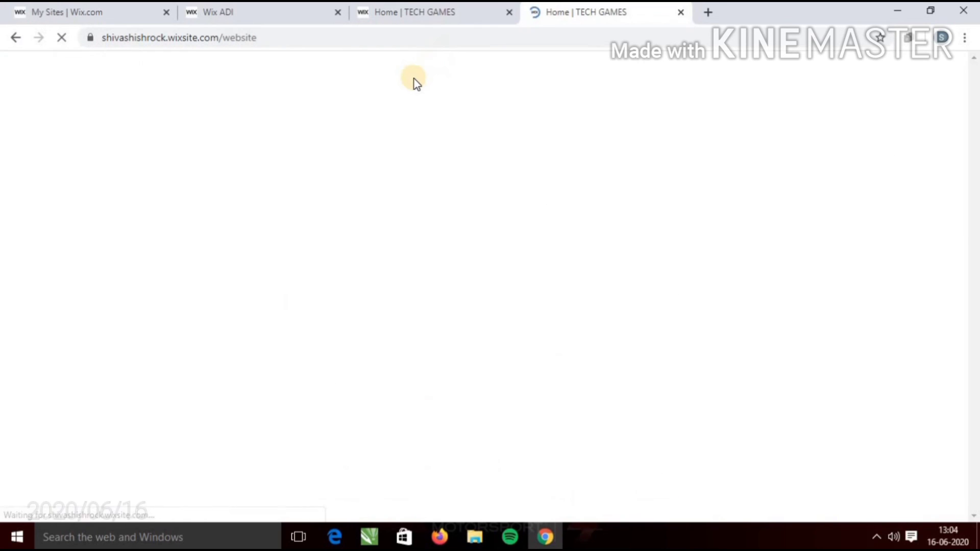
# Look through the live homepage from the TECH GAMES banner to the blog posts and back
pyautogui.scroll(-4, 348, 198)
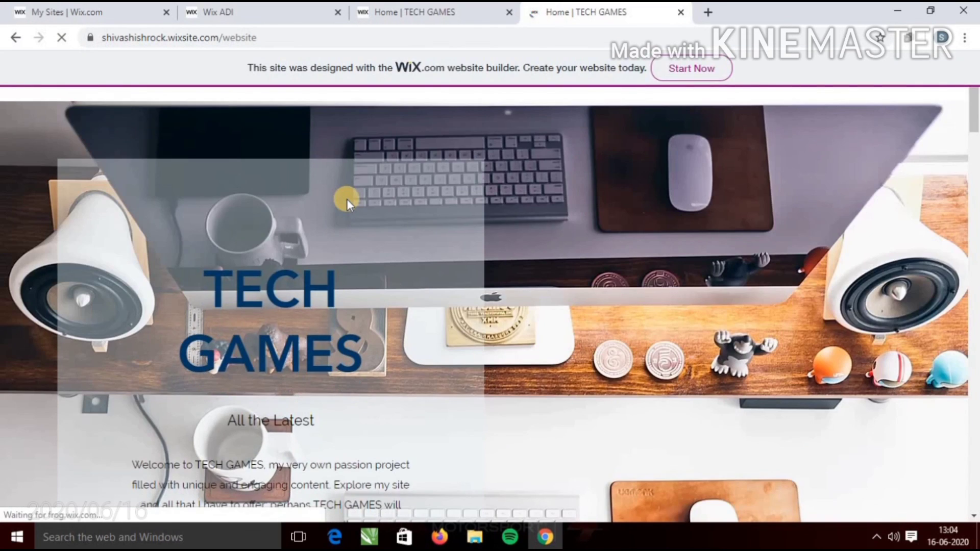
pyautogui.scroll(-10, 350, 335)
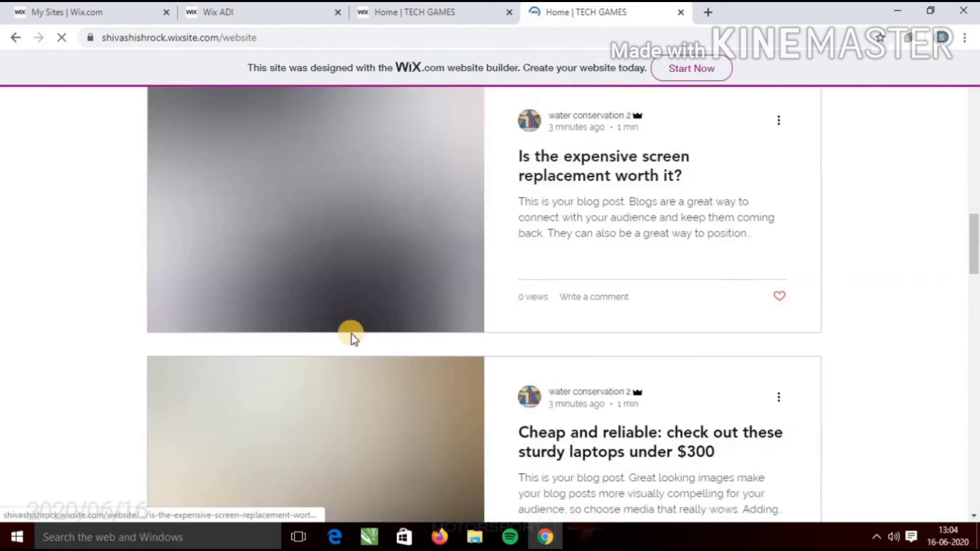
pyautogui.scroll(14, 481, 239)
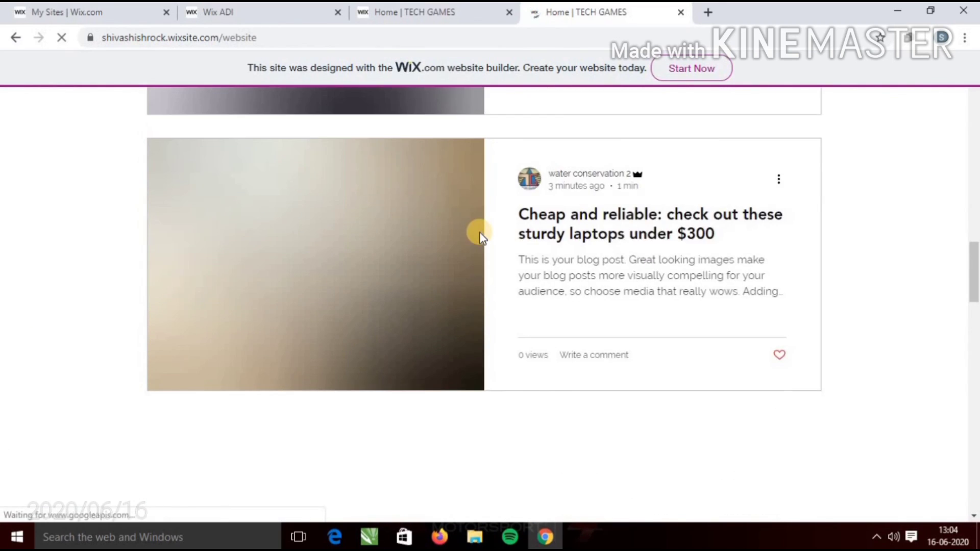
pyautogui.scroll(5, 480, 235)
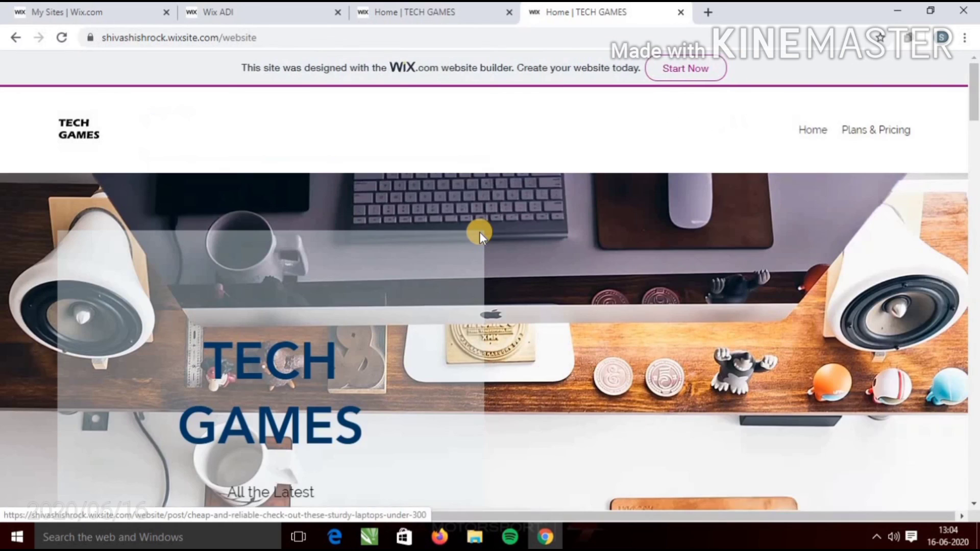
pyautogui.scroll(-2, 480, 235)
pyautogui.scroll(-2, 479, 232)
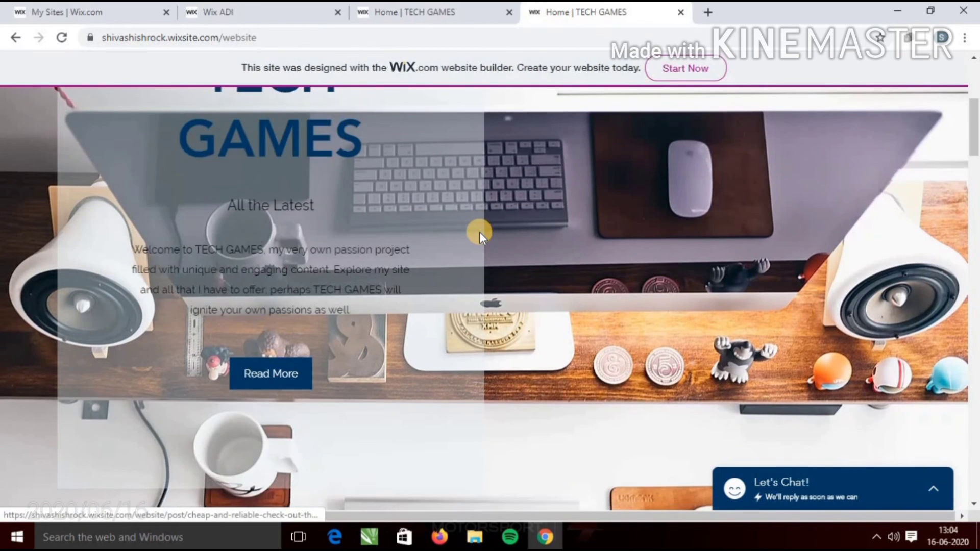
pyautogui.scroll(5, 480, 231)
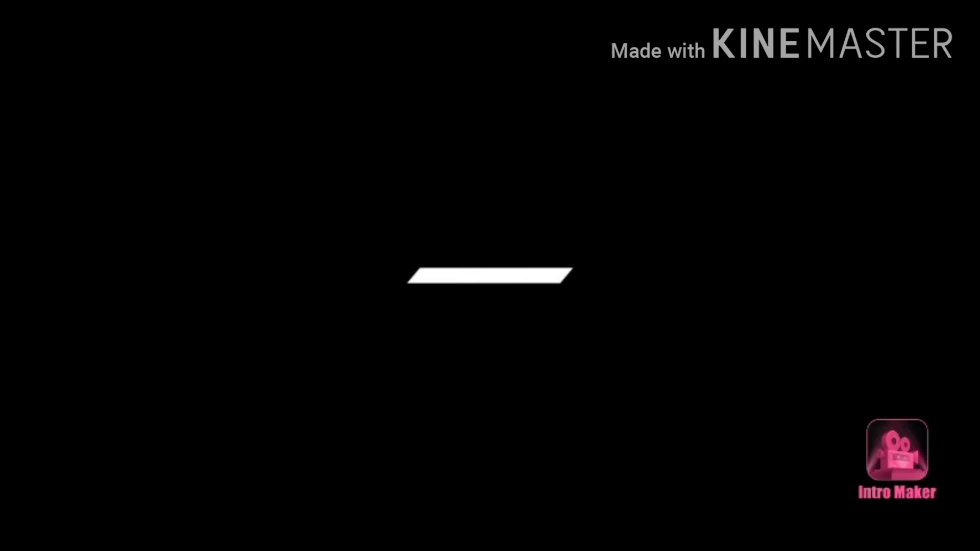